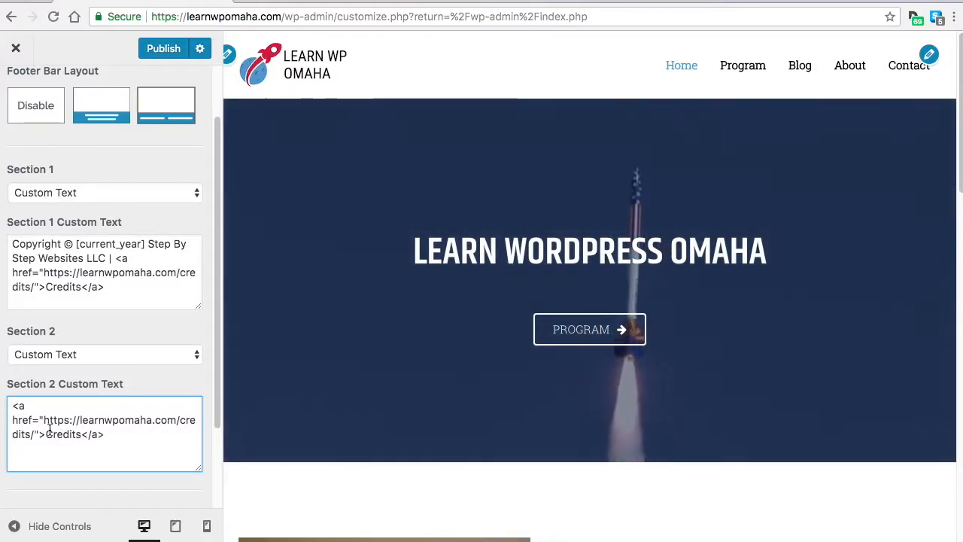
# Step: Replace the link text in the Section 2 custom text of the footer bar with "Terms and Conditions"
pyautogui.moveTo(46, 434); pyautogui.dragTo(83, 436)
pyautogui.write('Terms')
pyautogui.write(' and')
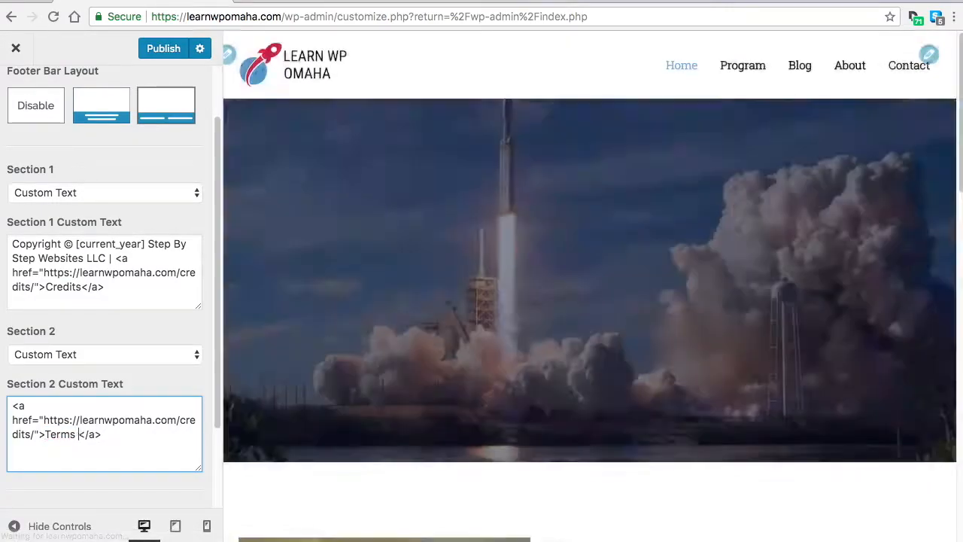
pyautogui.write(' Conditions')
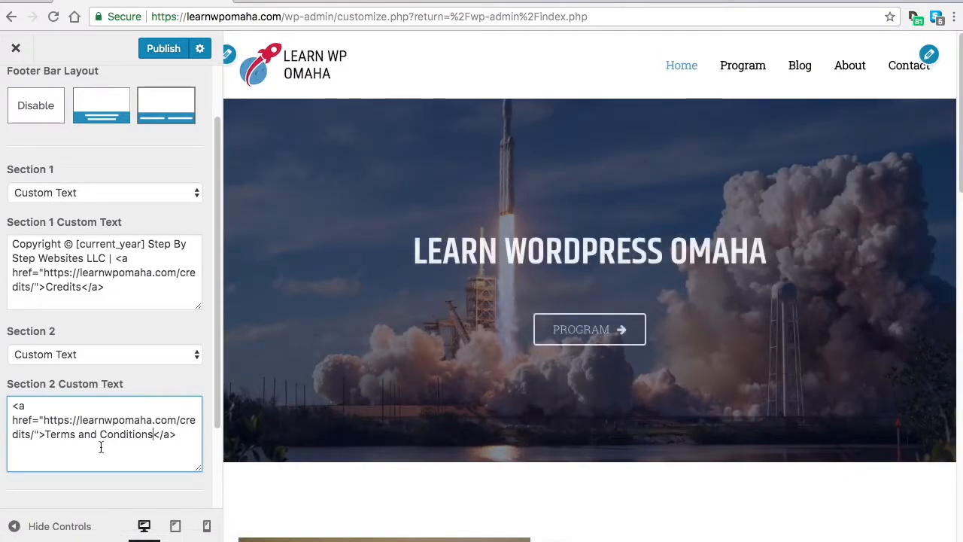
# Step: Copy the whole Terms and Conditions link in the Section 2 custom text and paste a duplicate after it, separated by a comma
pyautogui.moveTo(41, 420)
pyautogui.mouseDown()
pyautogui.moveTo(56, 436)
pyautogui.moveTo(33, 436)
pyautogui.mouseUp()
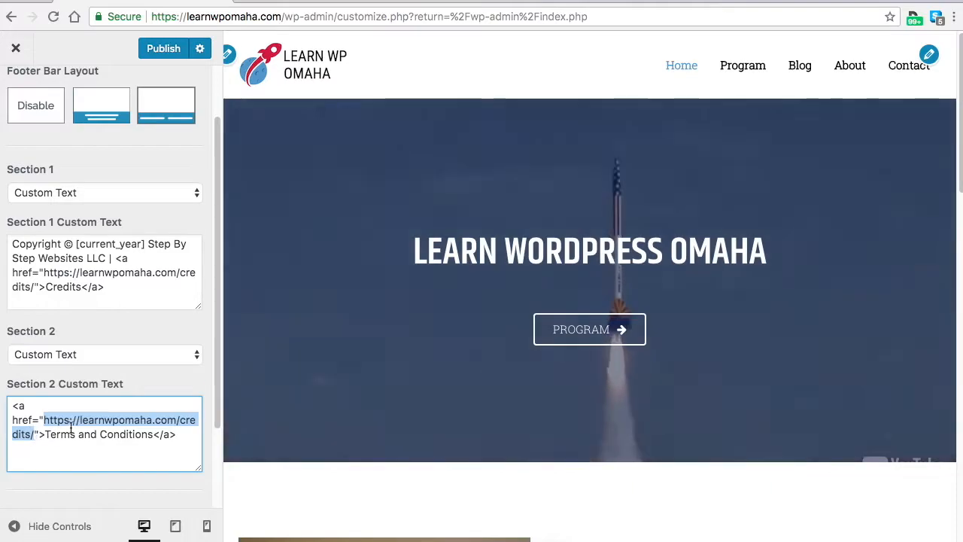
pyautogui.click(83, 421)
pyautogui.moveTo(10, 405); pyautogui.dragTo(176, 435)
pyautogui.rightClick(79, 430)
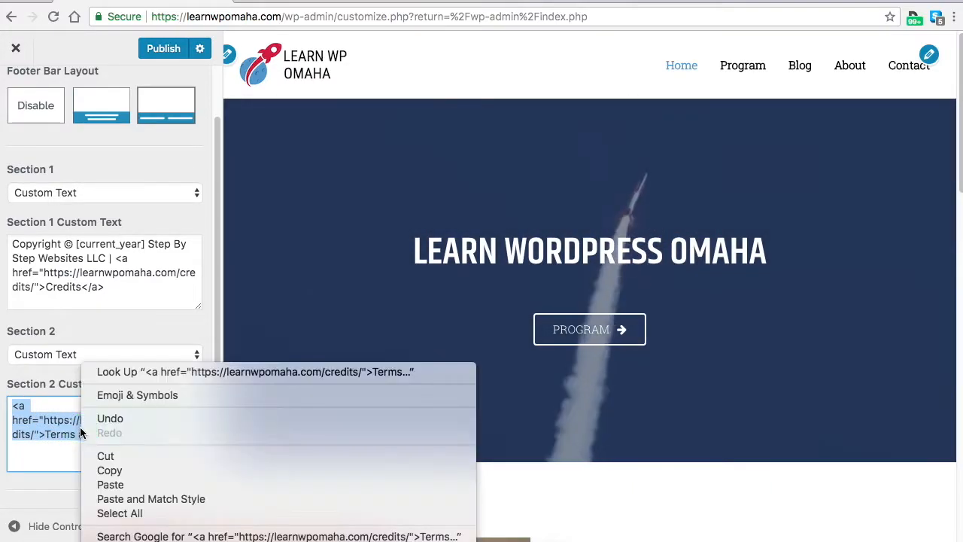
pyautogui.click(122, 468)
pyautogui.click(182, 441)
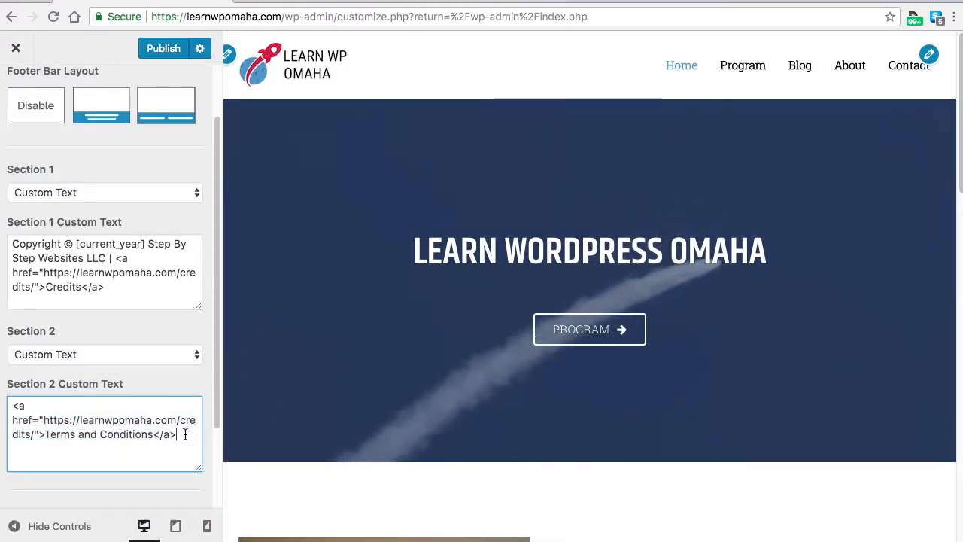
pyautogui.write(',')
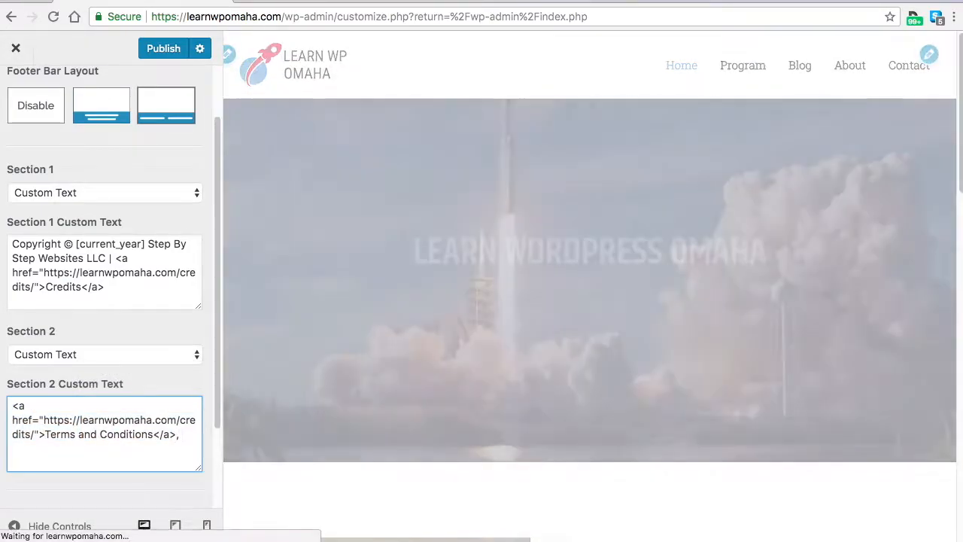
pyautogui.press('super+v')
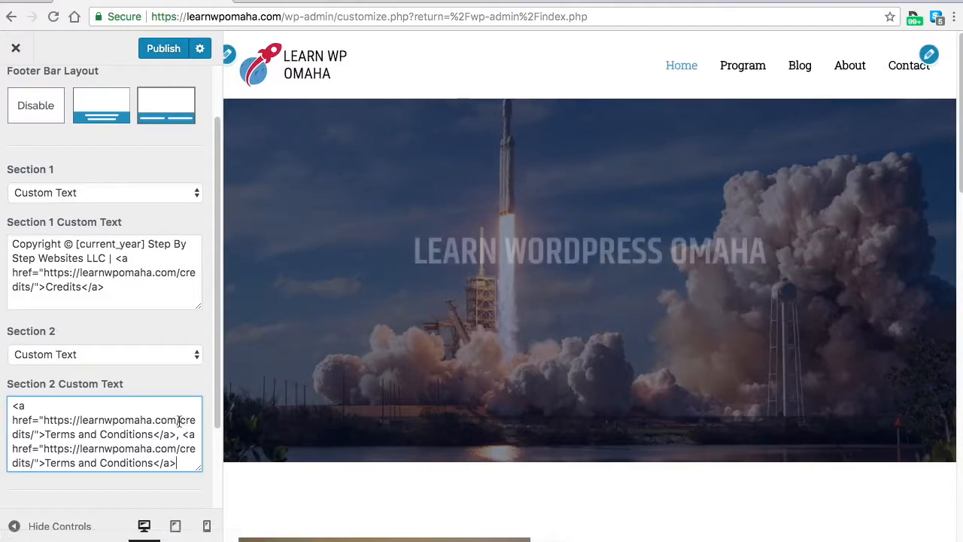
# Step: Change the text of the second link in the Section 2 custom text to "Privacy"
pyautogui.scroll(-1, 96, 438)
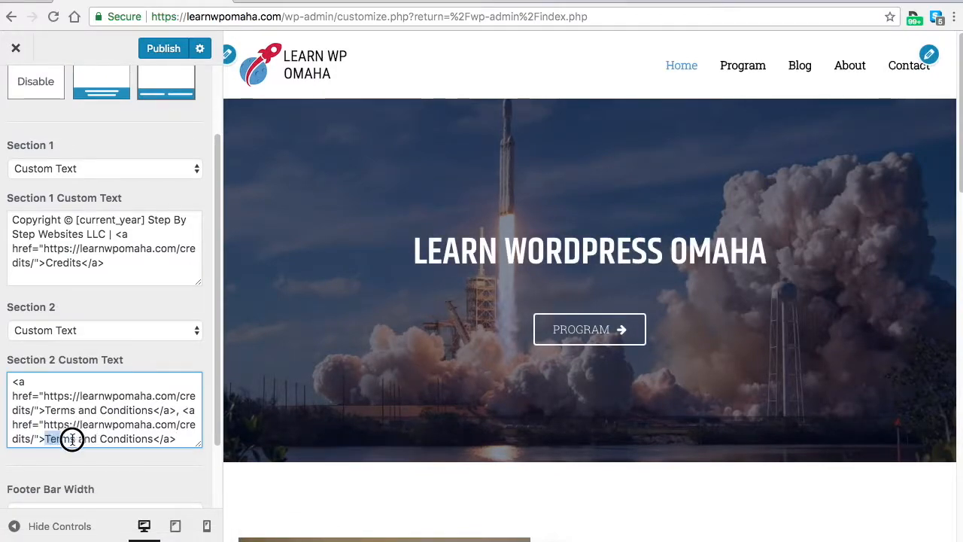
pyautogui.moveTo(72, 440); pyautogui.dragTo(176, 439)
pyautogui.write('P')
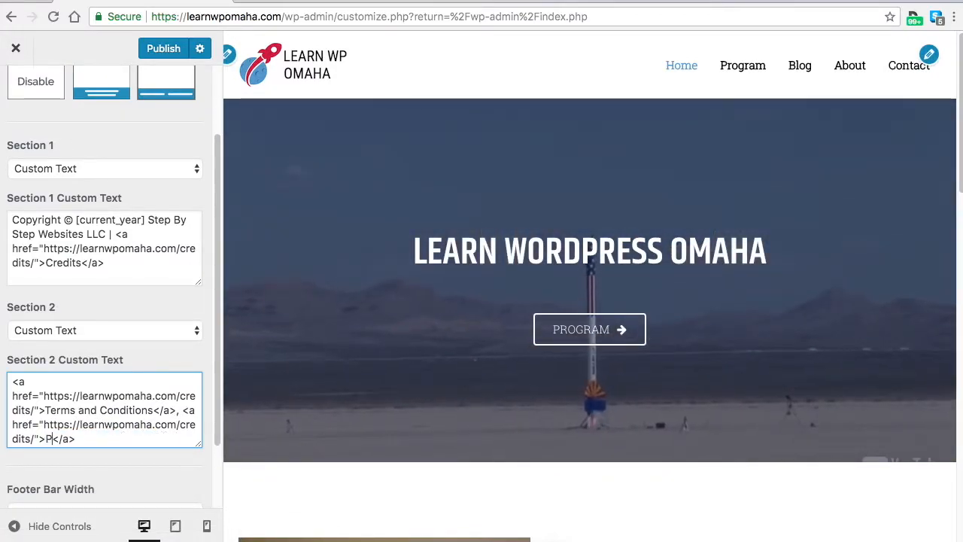
pyautogui.write('rivacy')
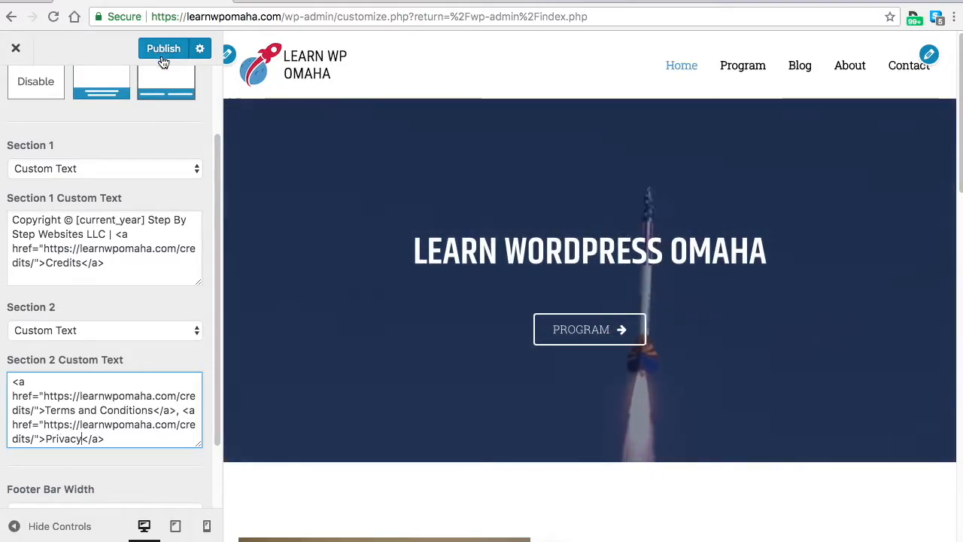
# Step: Publish the footer changes, check the footer bar in the preview, and close the Customizer
pyautogui.click(164, 50)
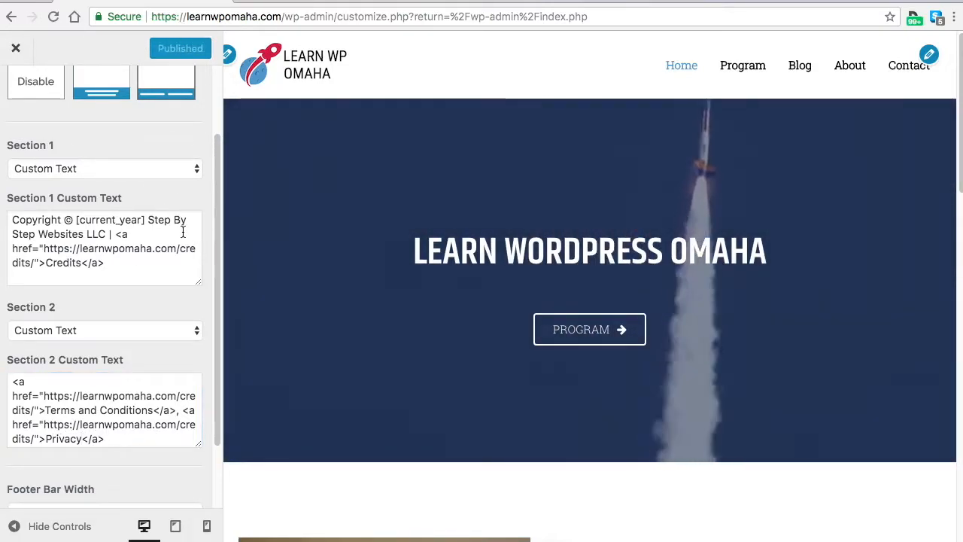
pyautogui.scroll(-15, 486, 236)
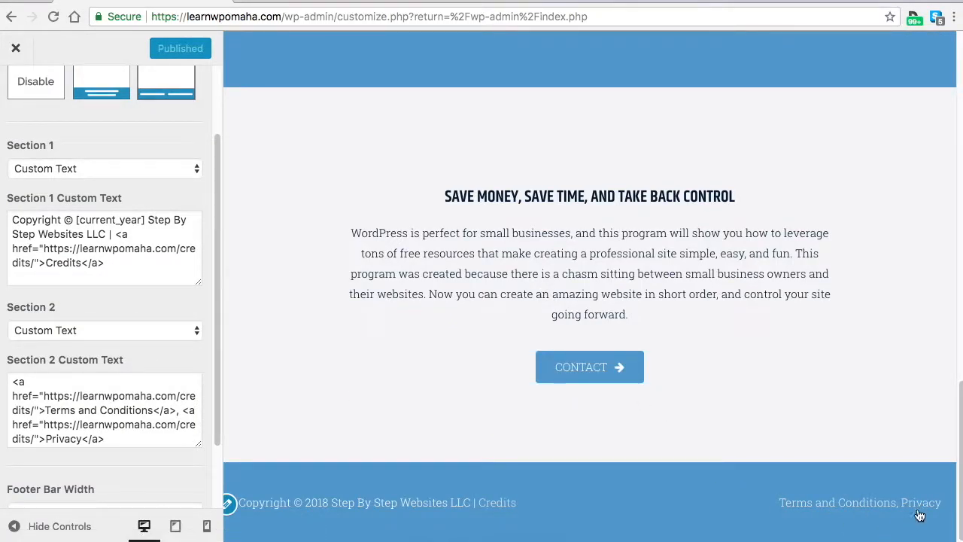
pyautogui.click(16, 49)
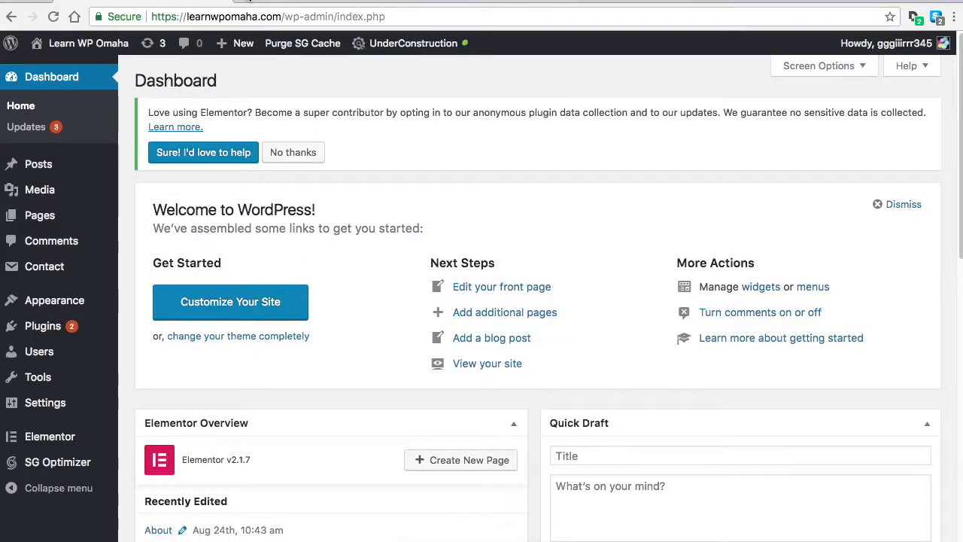
# Step: Search Google for "terms and conditions template"
pyautogui.click(254, 3)
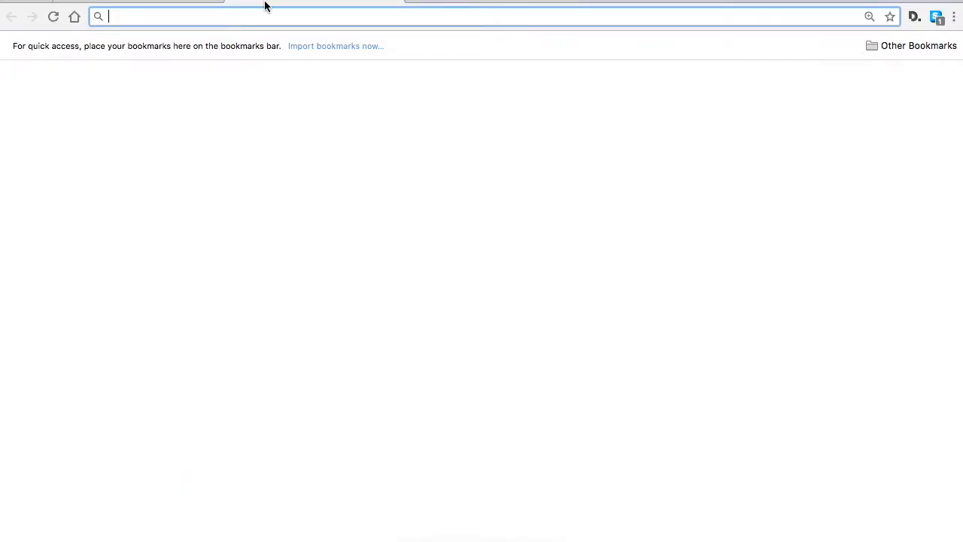
pyautogui.write('terms')
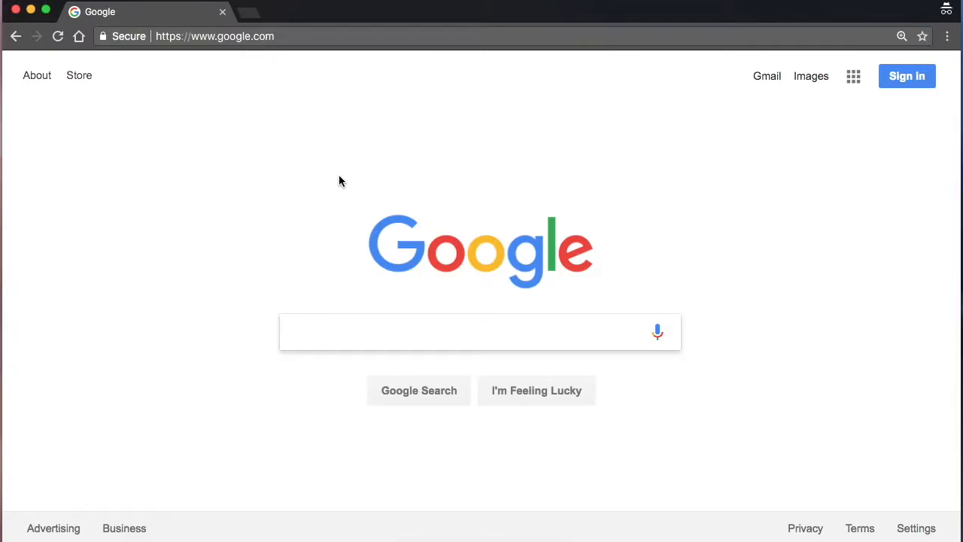
pyautogui.write('term')
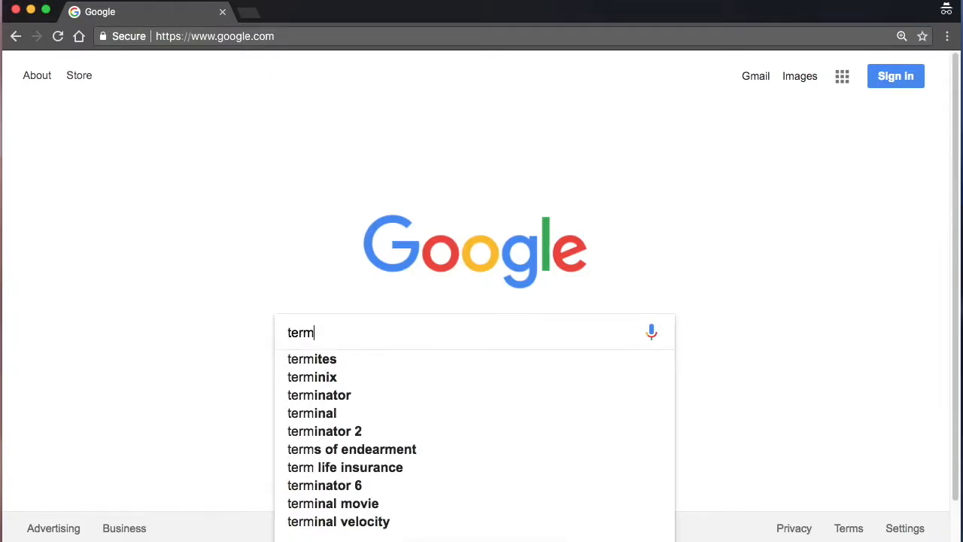
pyautogui.write('s and con')
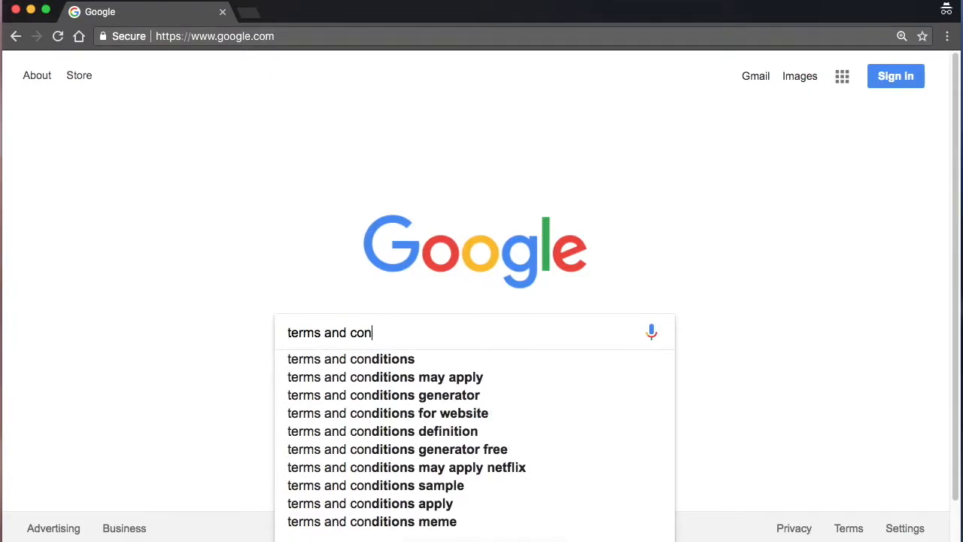
pyautogui.write('ditions t')
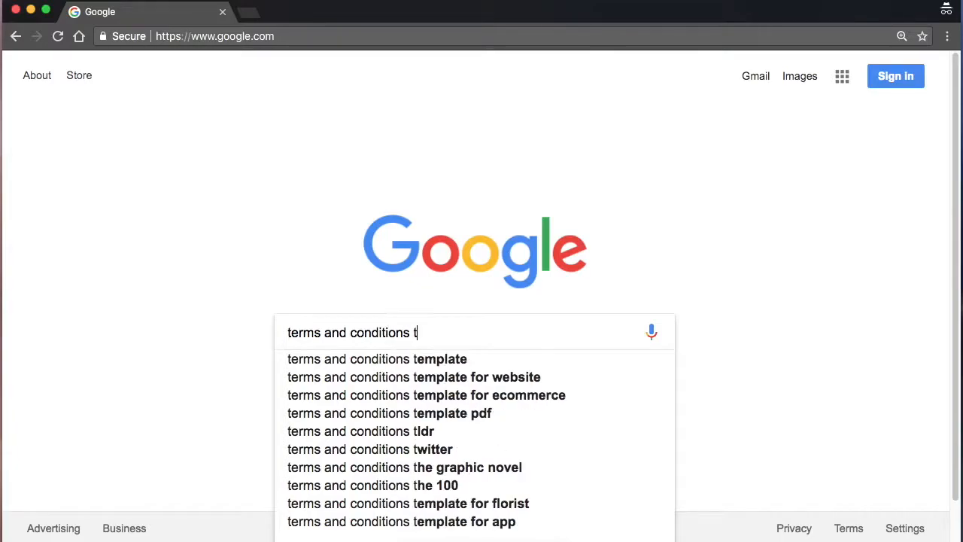
pyautogui.write('emplate')
pyautogui.press('Return')
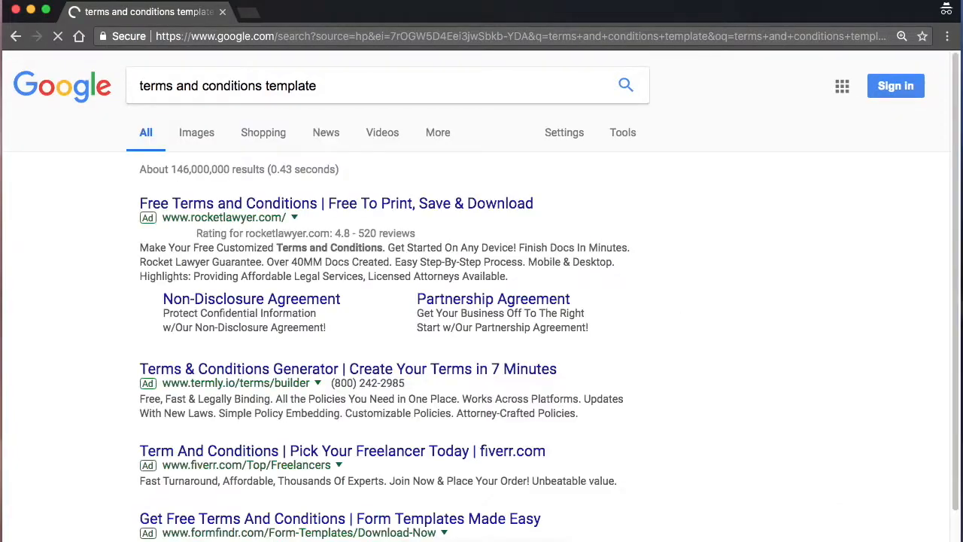
# Step: Open TermsAndConditionsTemplate.com from the search results and start its Terms & Conditions generator
pyautogui.scroll(-5, 318, 301)
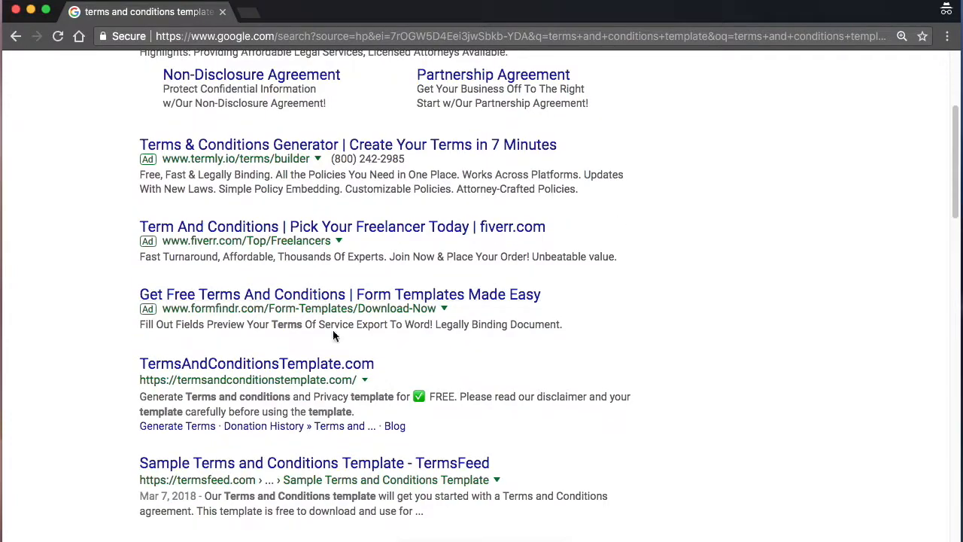
pyautogui.click(253, 365)
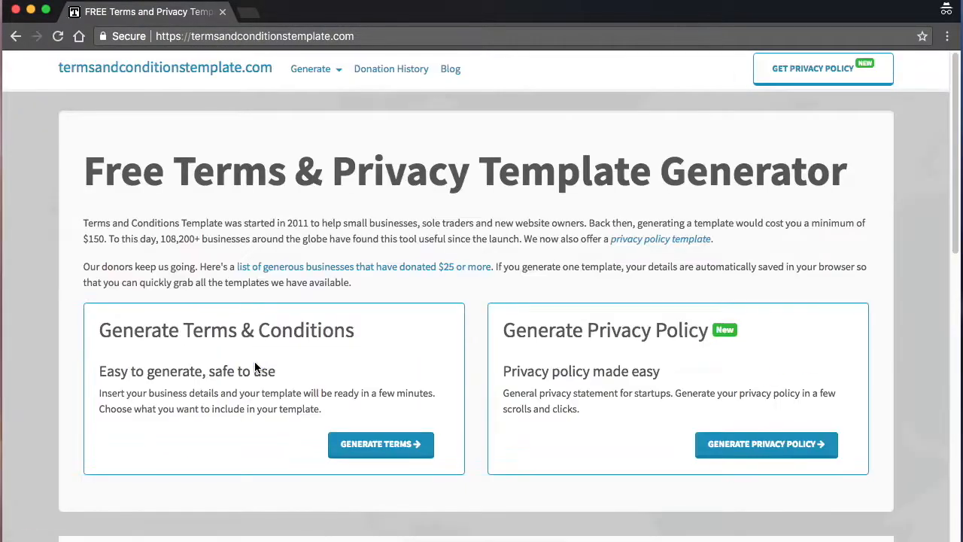
pyautogui.click(402, 446)
# Step: Set the template's use to Business Website, accept the disclaimer agreement, and continue to the business details
pyautogui.scroll(-4, 400, 447)
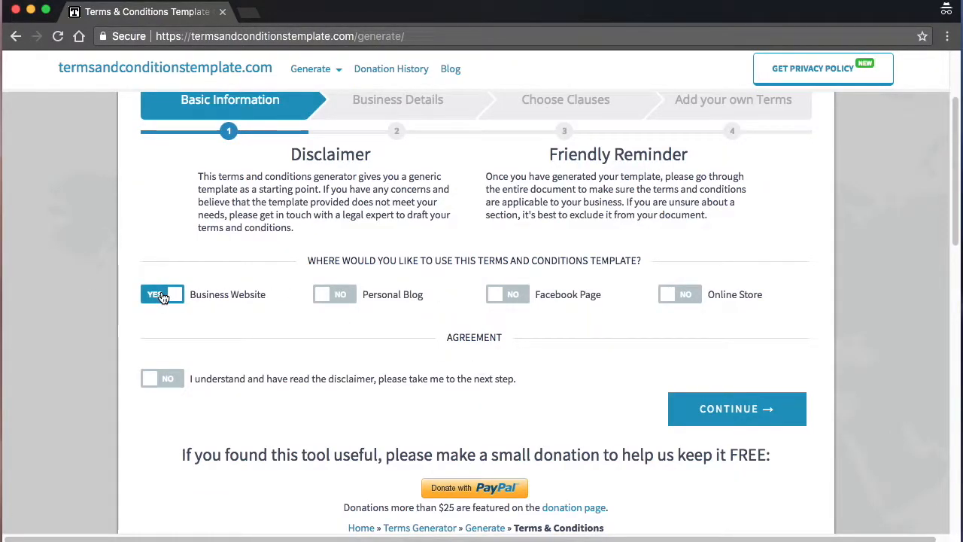
pyautogui.click(159, 380)
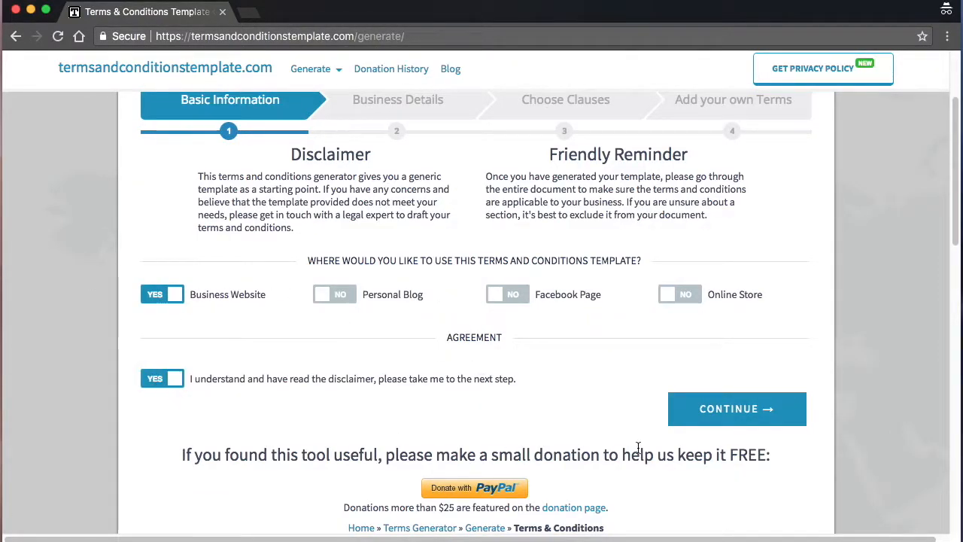
pyautogui.click(753, 408)
pyautogui.write('Some Company')
pyautogui.press('Tab')
pyautogui.write('yoururl.com')
pyautogui.click(351, 247)
pyautogui.write('fake@hotmail.com')
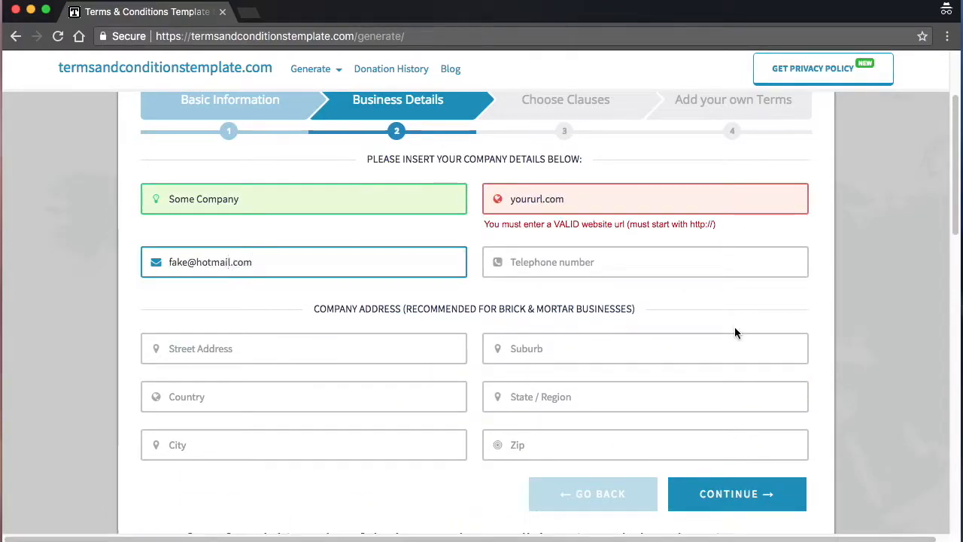
pyautogui.press('Tab')
pyautogui.write('123-')
pyautogui.click(510, 199)
pyautogui.write('http://')
# Step: Clear the telephone number in the company details and continue to the clause selection
pyautogui.click(549, 261)
pyautogui.press('BackSpace')
pyautogui.click(529, 258)
pyautogui.press('BackSpace')
pyautogui.click(169, 252)
pyautogui.scroll(-3, 592, 276)
pyautogui.click(711, 283)
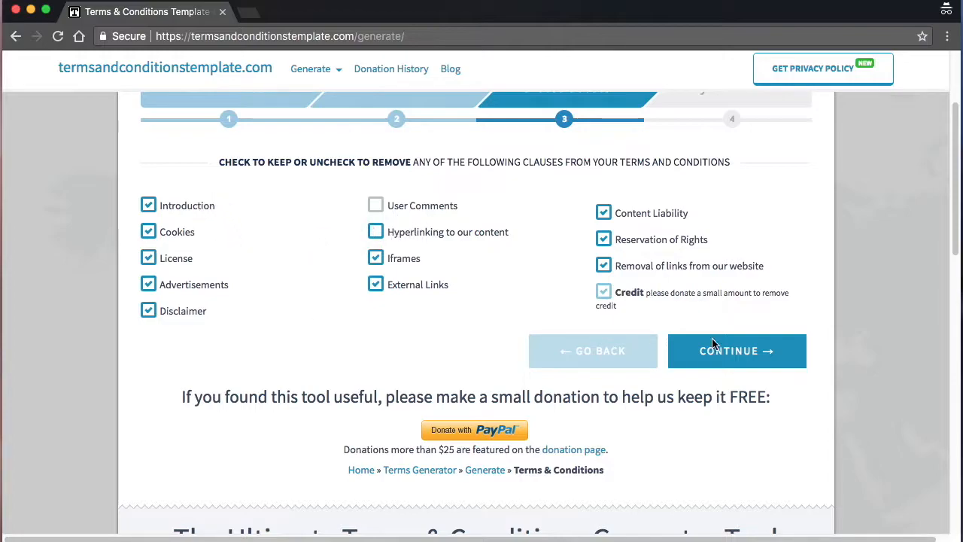
# Step: Accept the chosen clauses, add no custom terms, fill in the CAPTCHA, and generate the template
pyautogui.click(761, 366)
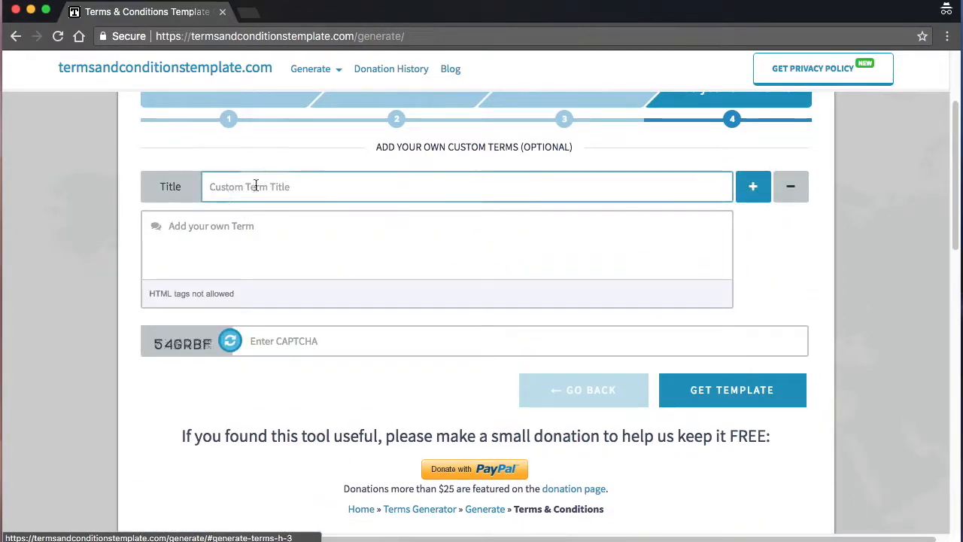
pyautogui.click(305, 343)
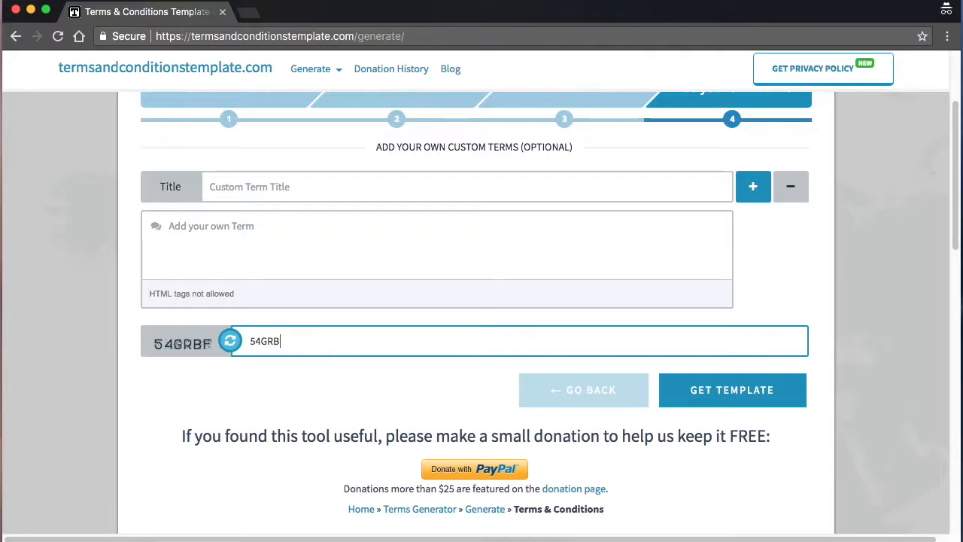
pyautogui.click(716, 388)
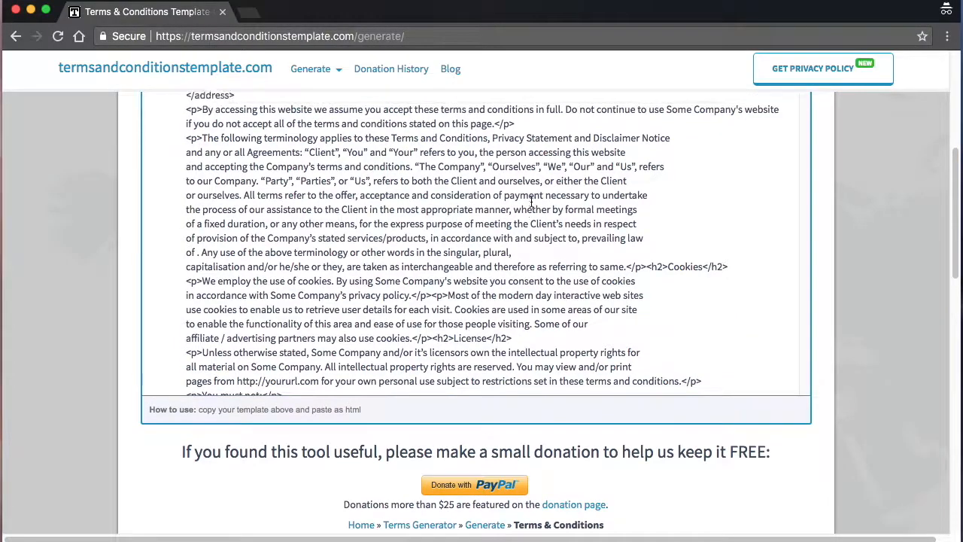
# Step: Copy the entire raw HTML source of the generated terms and conditions template
pyautogui.scroll(-1, 402, 265)
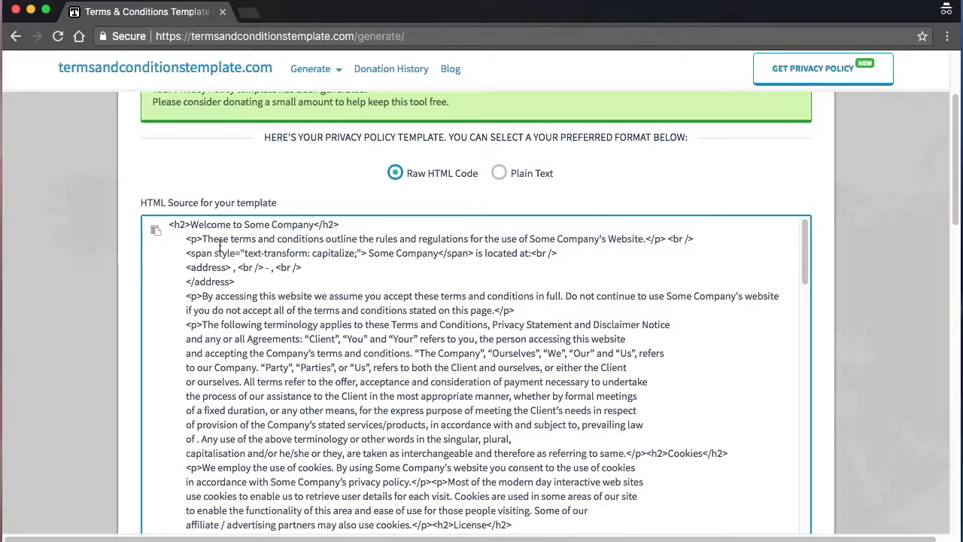
pyautogui.scroll(-15, 312, 275)
pyautogui.scroll(15, 340, 317)
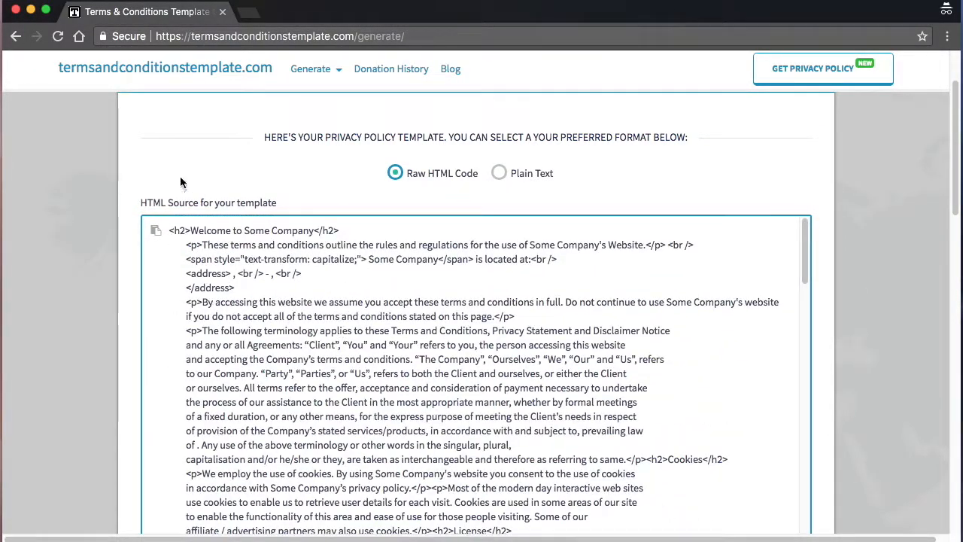
pyautogui.moveTo(169, 228); pyautogui.dragTo(321, 82)
pyautogui.scroll(8, 550, 57)
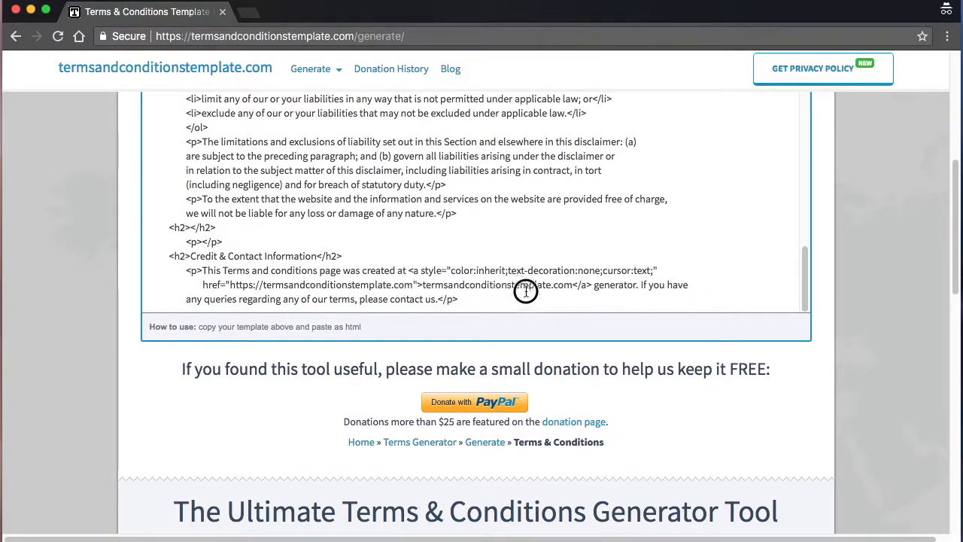
pyautogui.click(483, 289)
pyautogui.press('super+a')
pyautogui.scroll(-1, 485, 293)
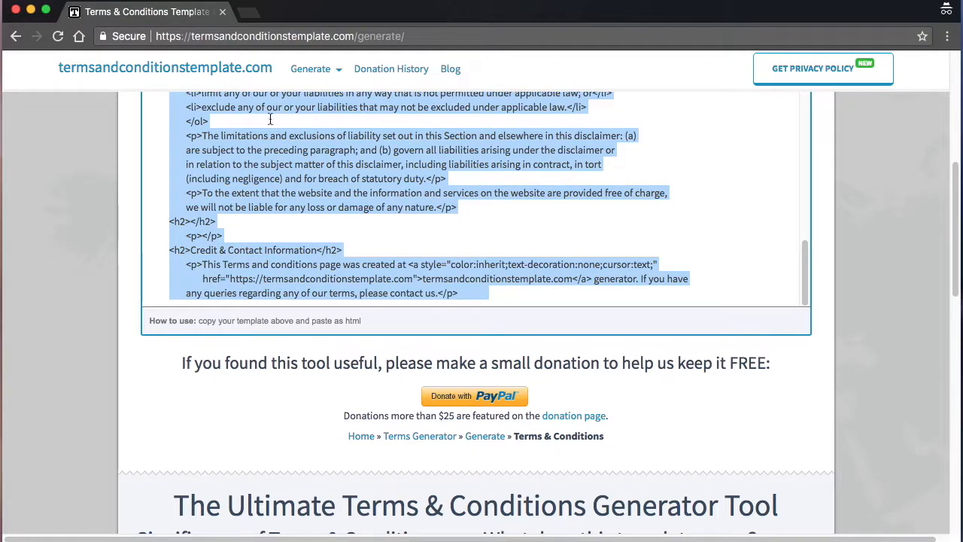
pyautogui.rightClick(298, 154)
pyautogui.click(318, 181)
# Step: Open the learnwpomaha.com WordPress dashboard in a new browser tab
pyautogui.click(248, 12)
pyautogui.write('learn')
pyautogui.press('Return')
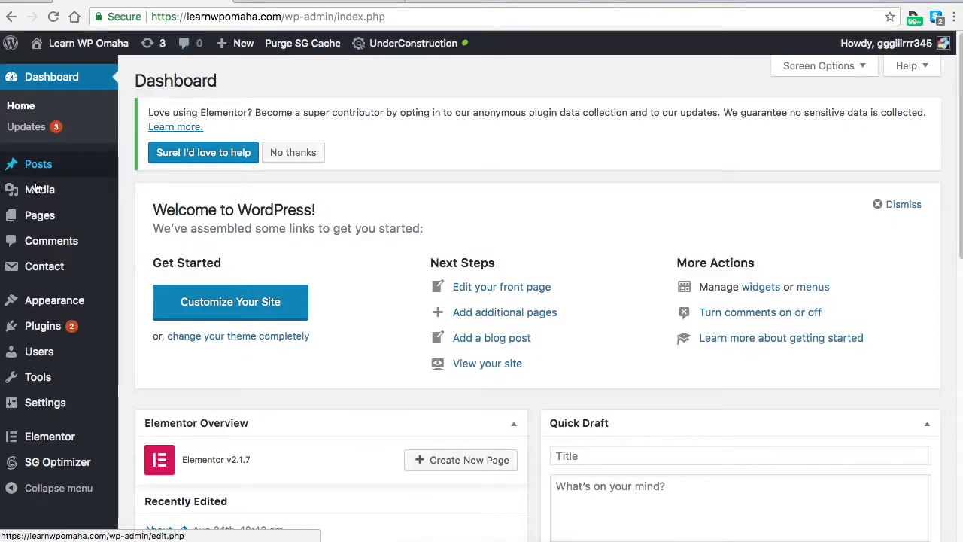
# Step: Create a new WordPress page and title it "terms and cond"
pyautogui.moveTo(45, 220)
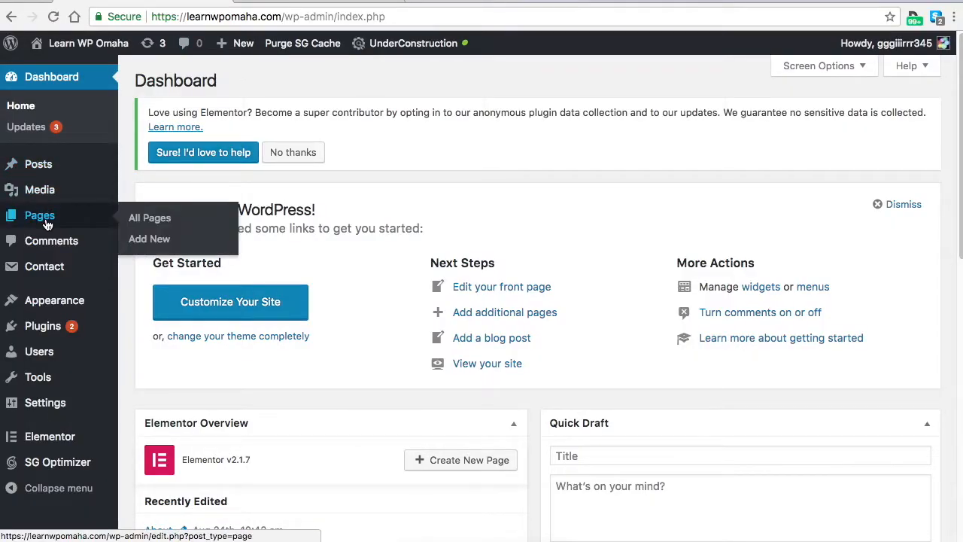
pyautogui.click(153, 241)
pyautogui.click(189, 201)
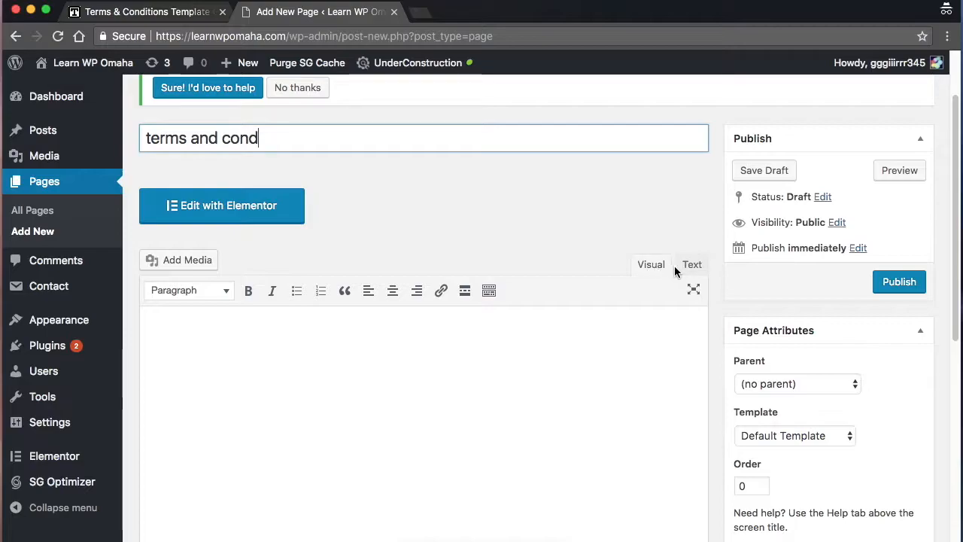
# Step: Paste the copied terms and conditions HTML into the page body in Text mode
pyautogui.scroll(-1, 416, 331)
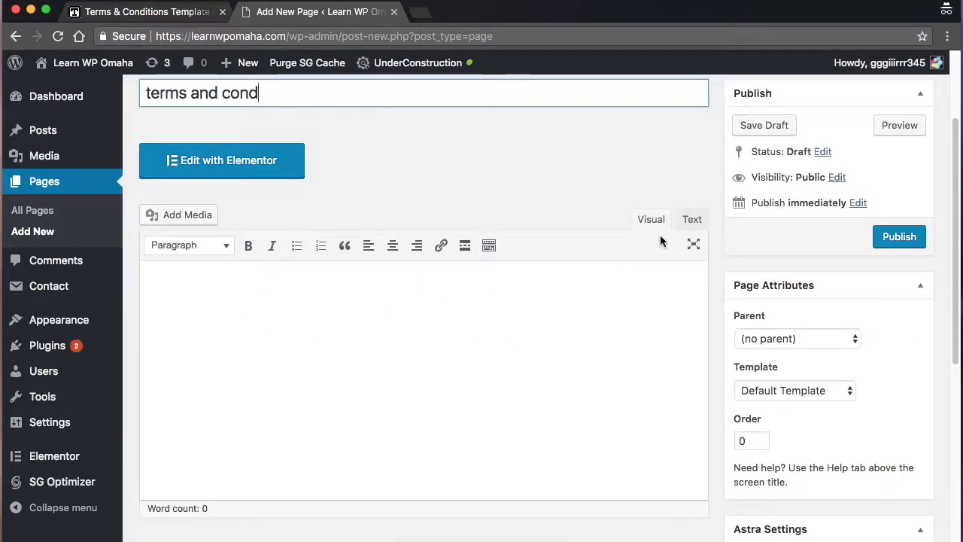
pyautogui.click(694, 221)
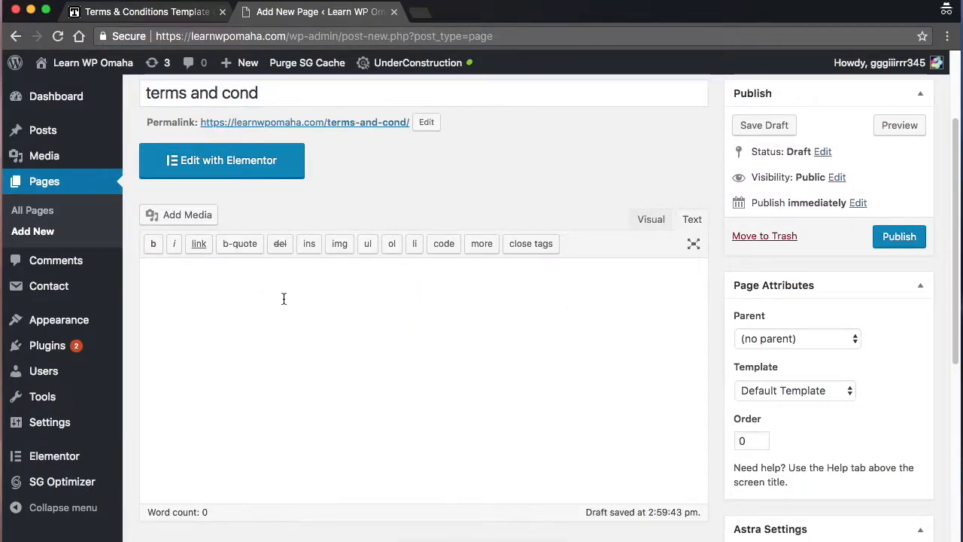
pyautogui.rightClick(164, 275)
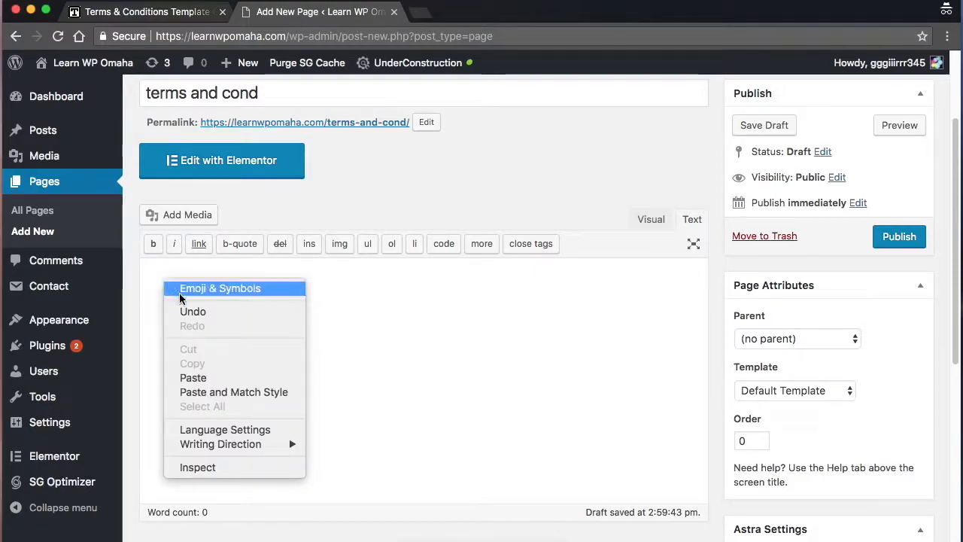
pyautogui.click(224, 378)
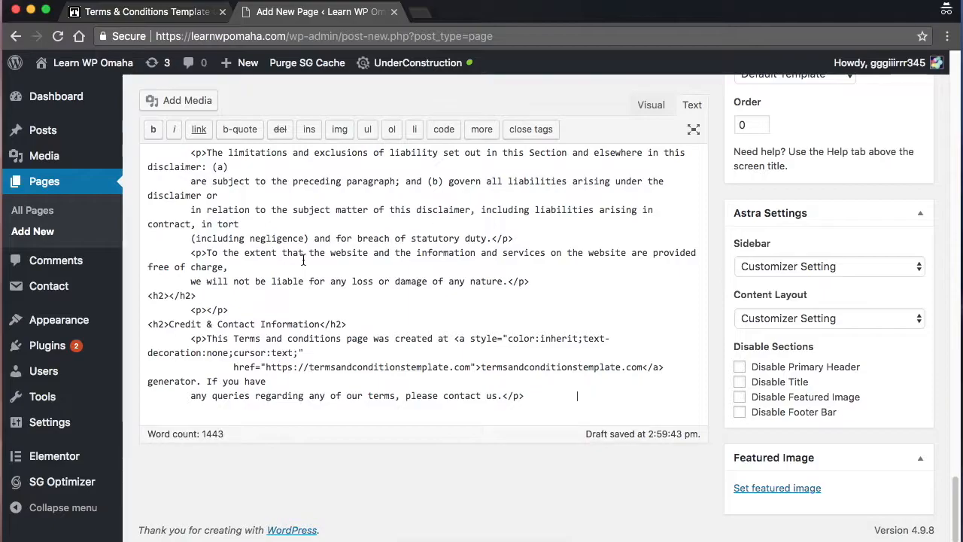
# Step: Check the formatted page content in Visual mode and publish the page
pyautogui.scroll(15, 421, 353)
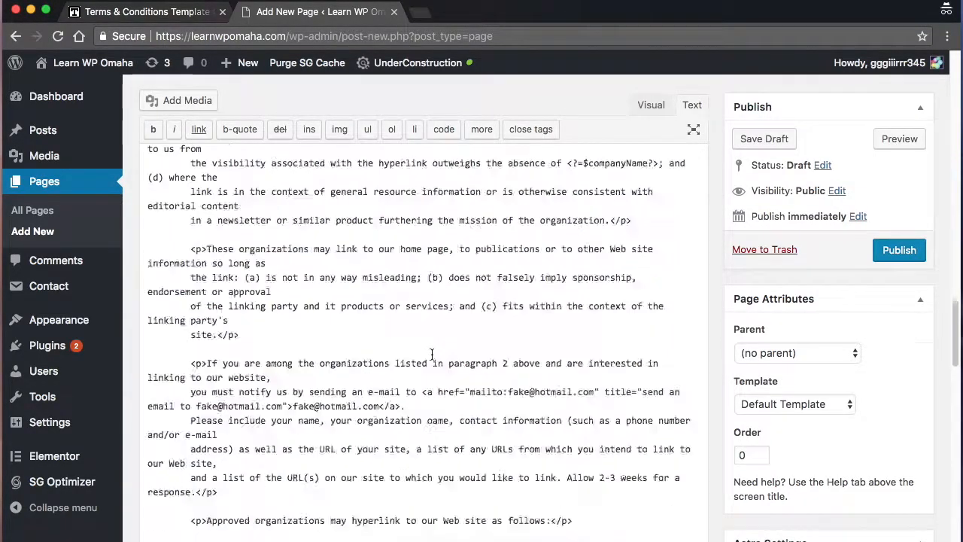
pyautogui.scroll(15, 432, 354)
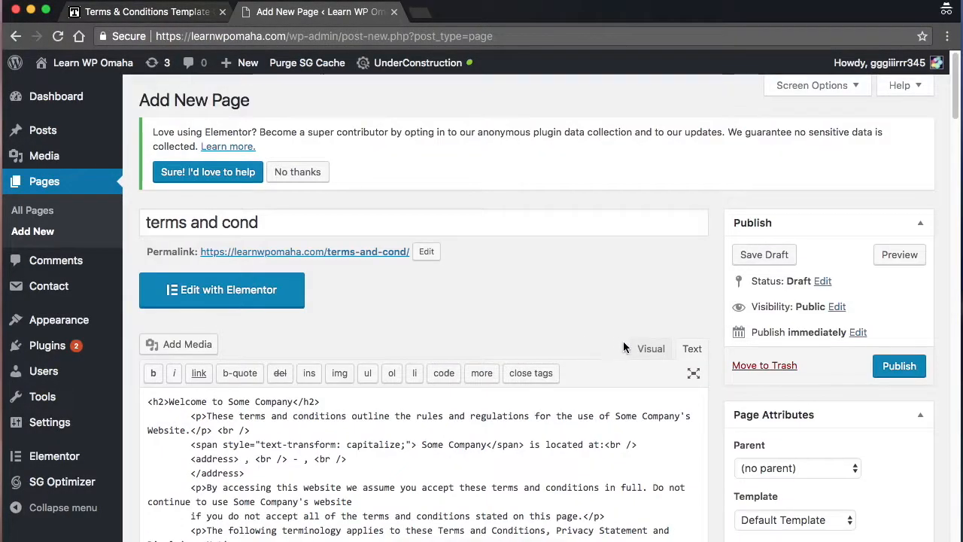
pyautogui.click(650, 349)
pyautogui.scroll(20, 406, 331)
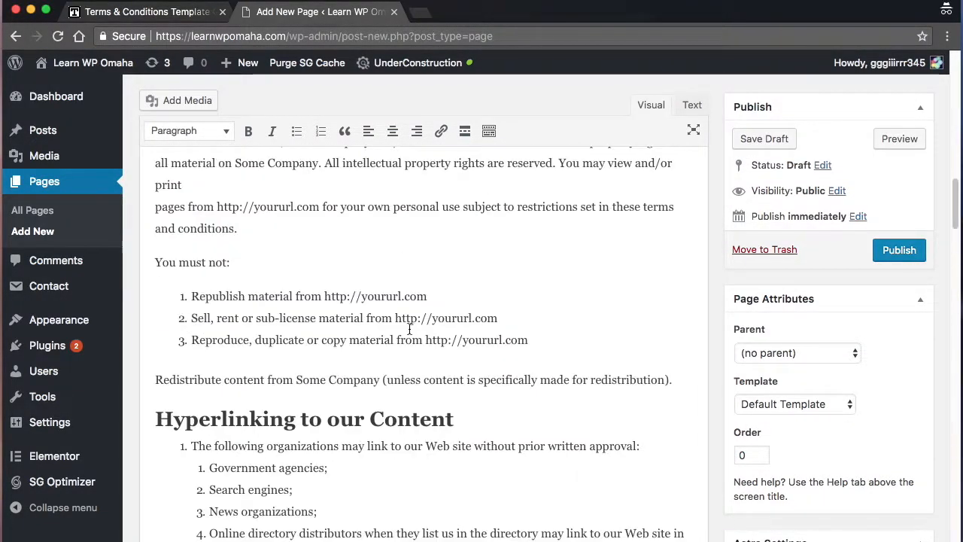
pyautogui.scroll(10, 409, 329)
pyautogui.scroll(4, 337, 261)
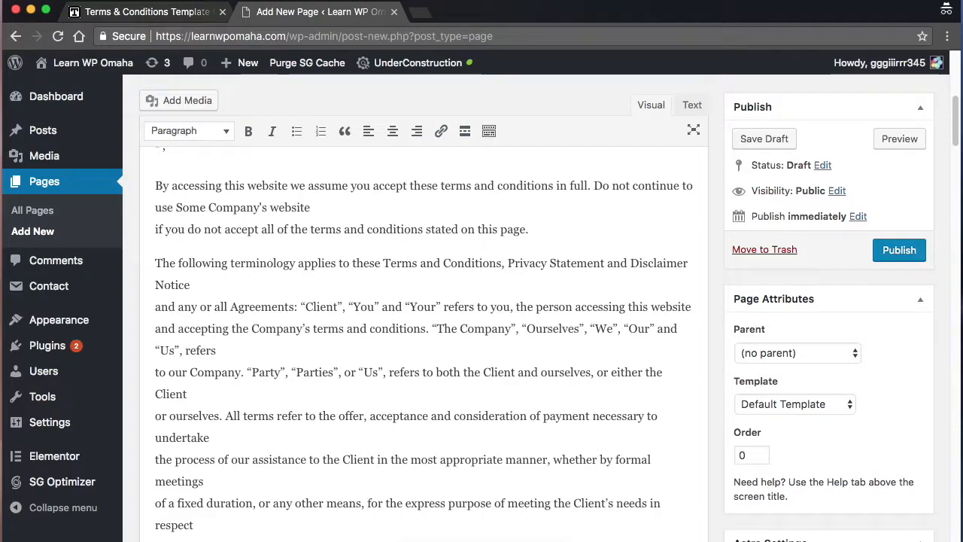
pyautogui.click(900, 254)
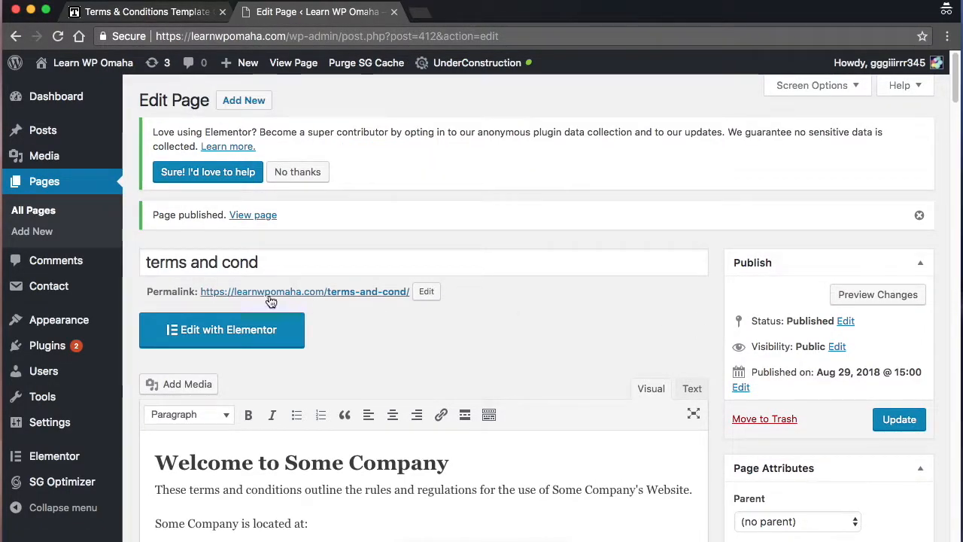
pyautogui.click(254, 215)
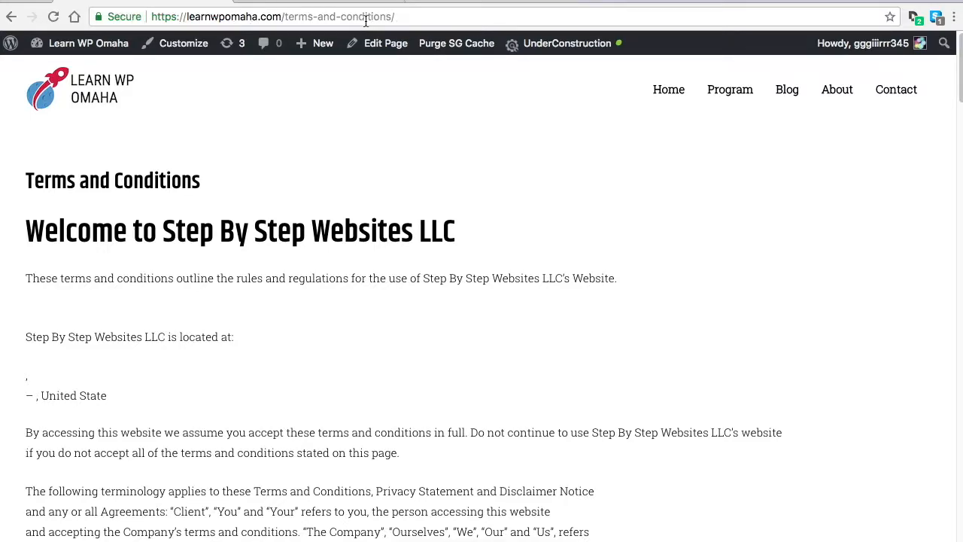
pyautogui.click(406, 16)
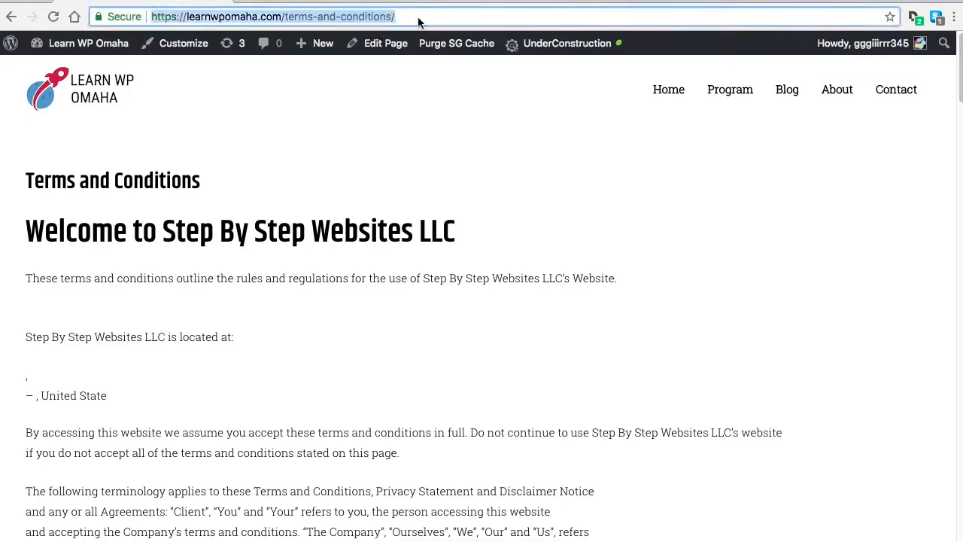
pyautogui.rightClick(269, 10)
pyautogui.click(291, 36)
# Step: Return to the site's dashboard and open the Footer Bar layout settings in the theme customizer
pyautogui.moveTo(66, 47)
pyautogui.click(60, 68)
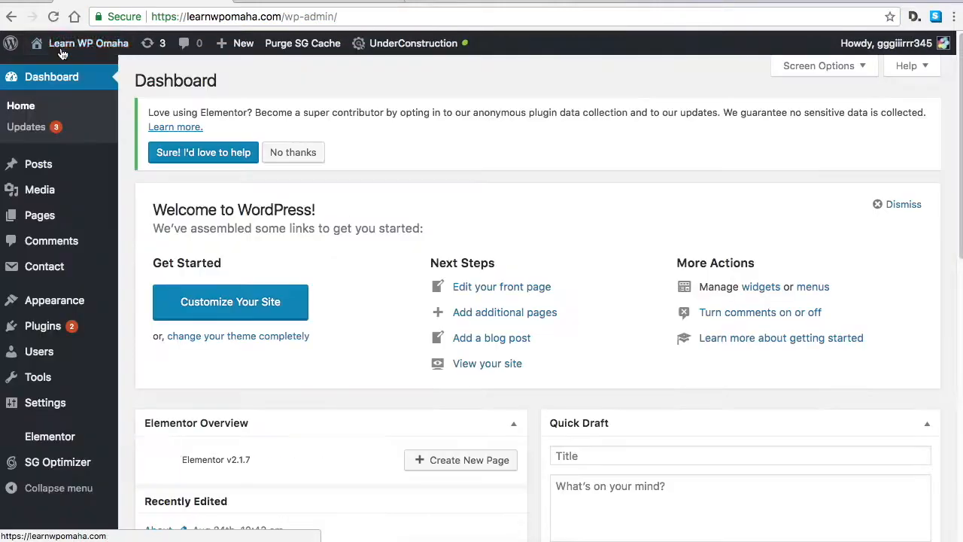
pyautogui.moveTo(69, 310)
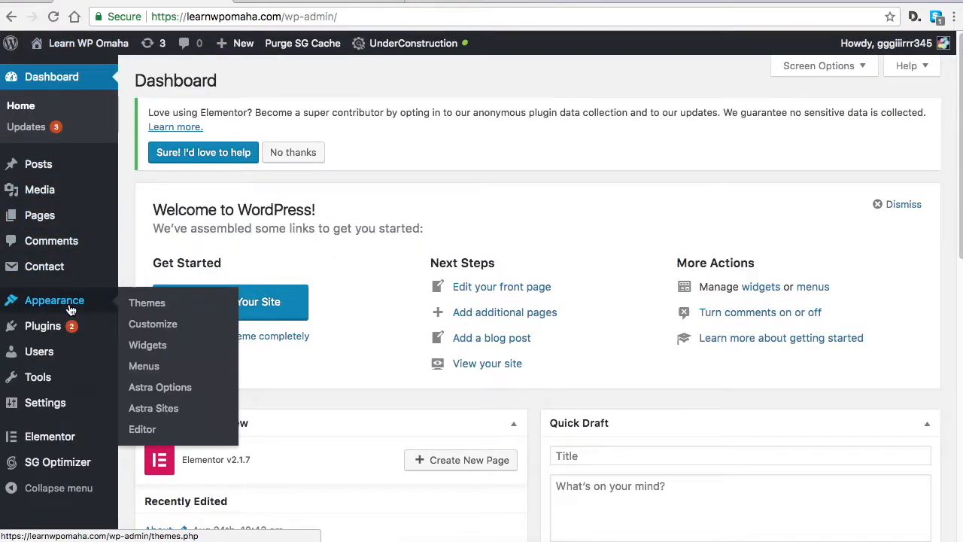
pyautogui.click(150, 330)
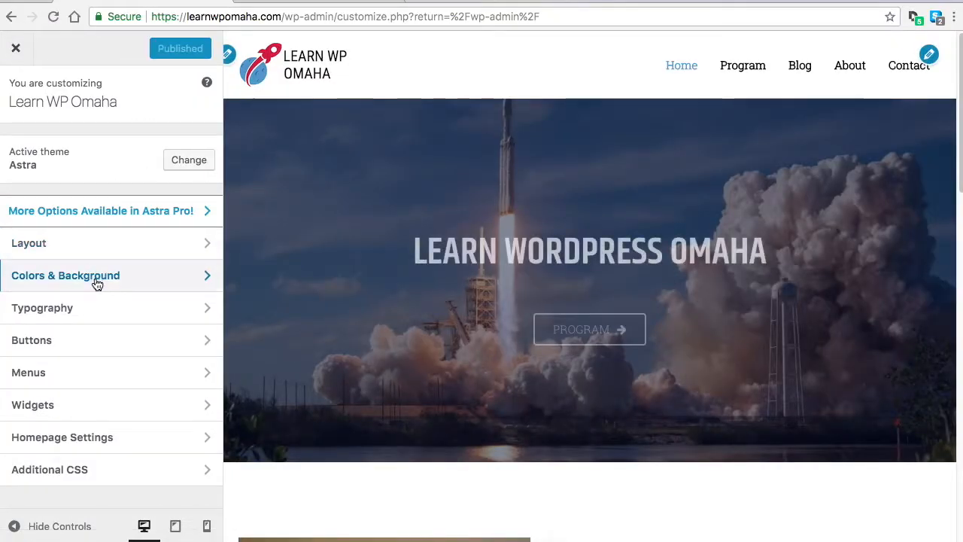
pyautogui.click(82, 247)
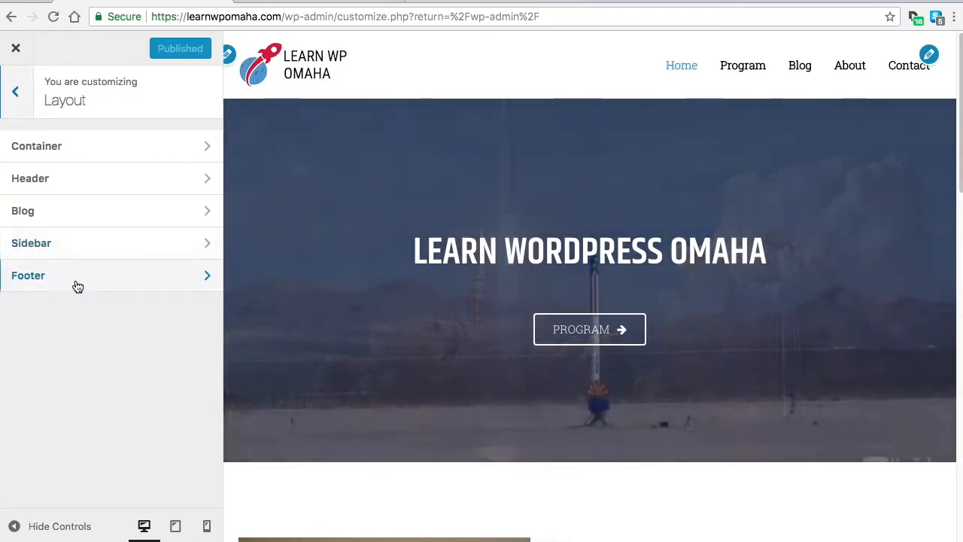
pyautogui.click(77, 284)
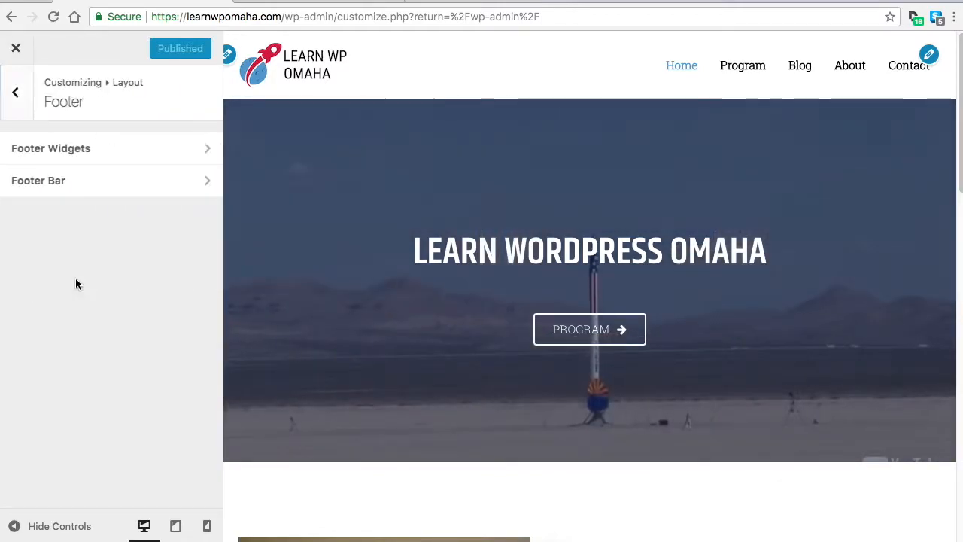
pyautogui.click(79, 185)
pyautogui.scroll(-5, 120, 301)
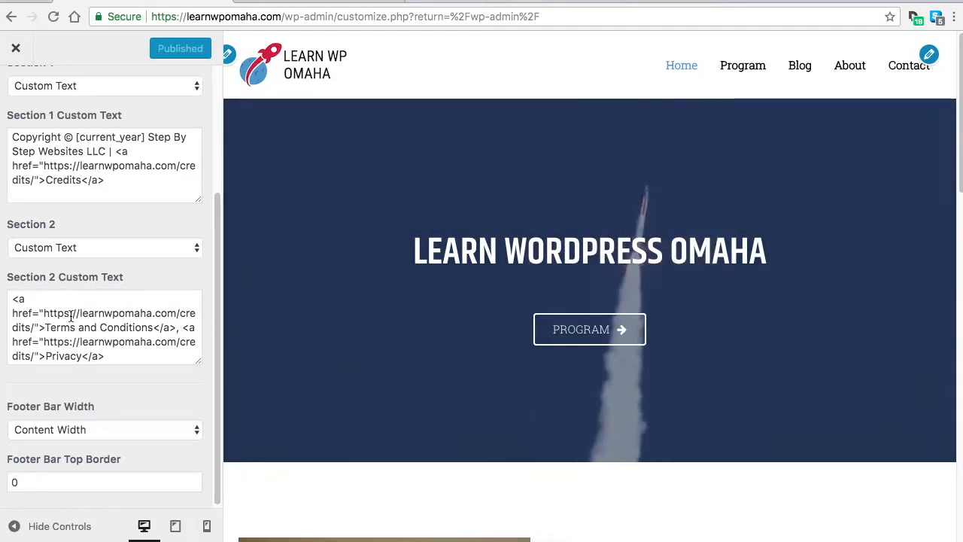
pyautogui.moveTo(44, 312)
pyautogui.mouseDown()
pyautogui.moveTo(64, 329)
pyautogui.moveTo(35, 328)
pyautogui.mouseUp()
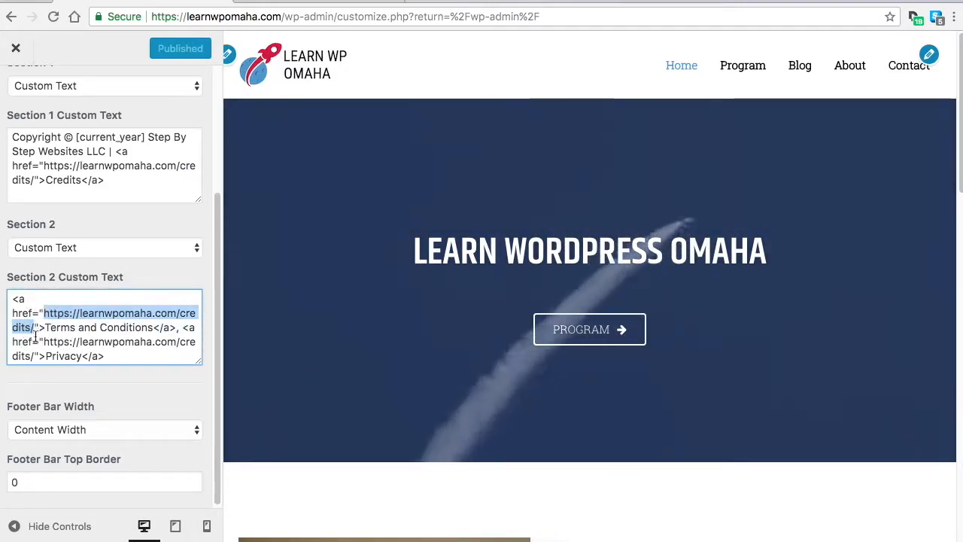
pyautogui.rightClick(86, 314)
pyautogui.click(113, 434)
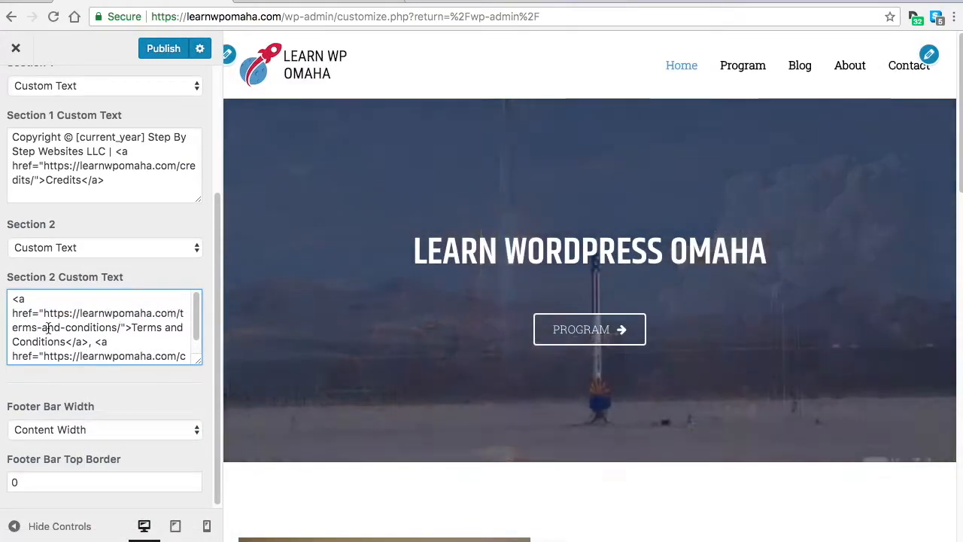
pyautogui.click(163, 51)
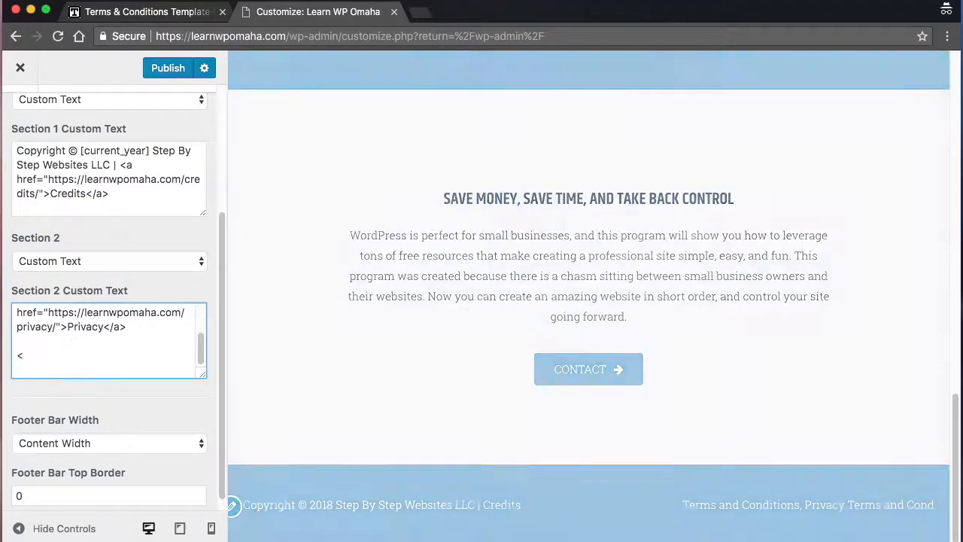
# Step: Switch back to the termsandconditionstemplate.com tab and open its privacy policy generator
pyautogui.scroll(1, 156, 312)
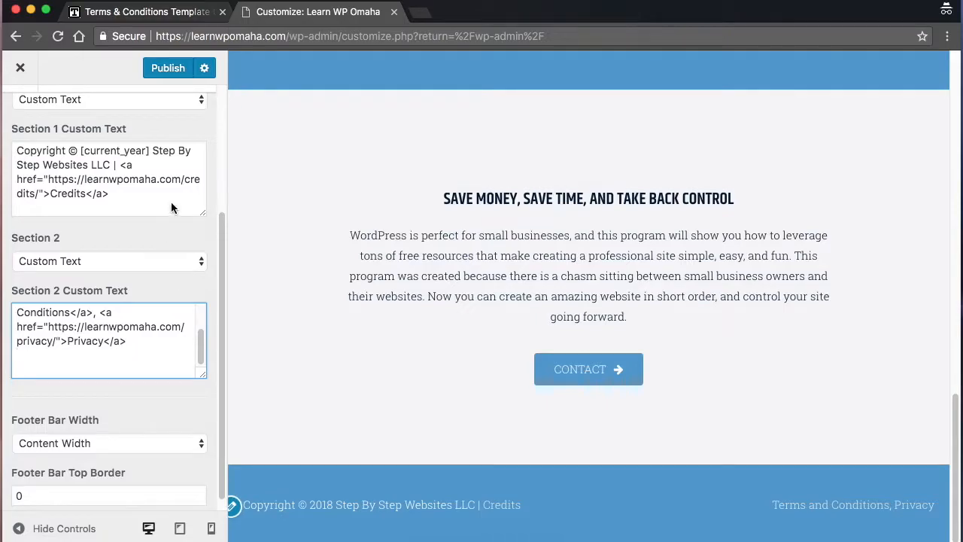
pyautogui.click(151, 12)
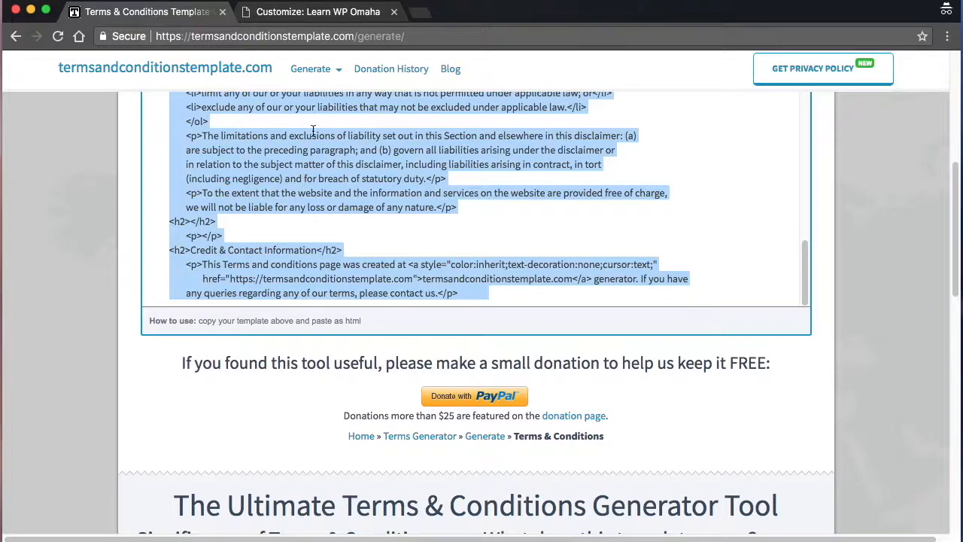
pyautogui.scroll(15, 447, 194)
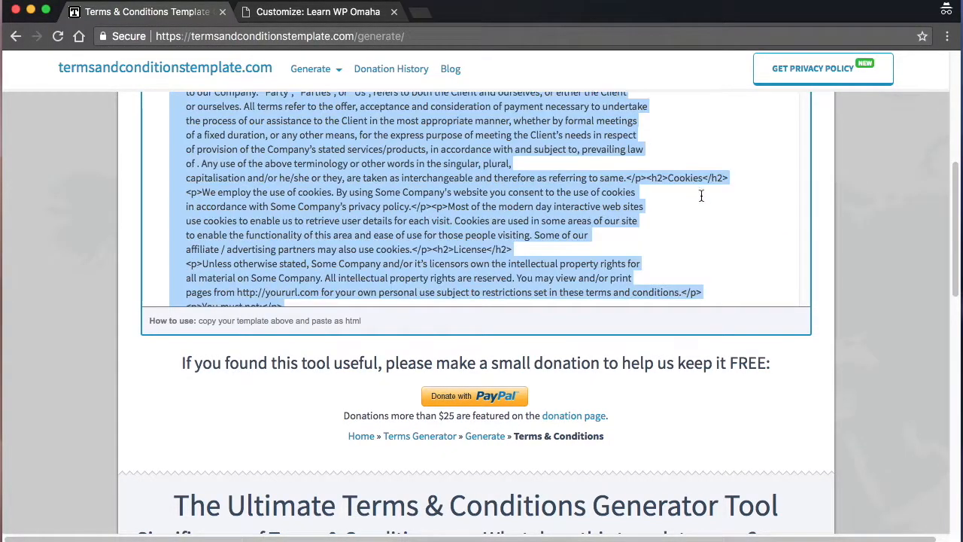
pyautogui.click(791, 75)
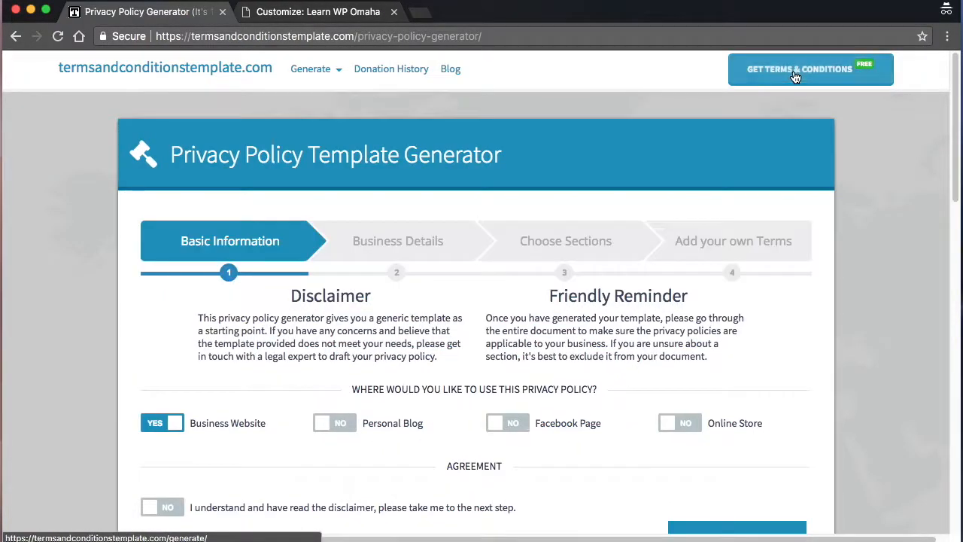
# Step: Agree to the disclaimer for a business website, keep the filled-in company details without an address, and continue to the section selection
pyautogui.scroll(-3, 415, 277)
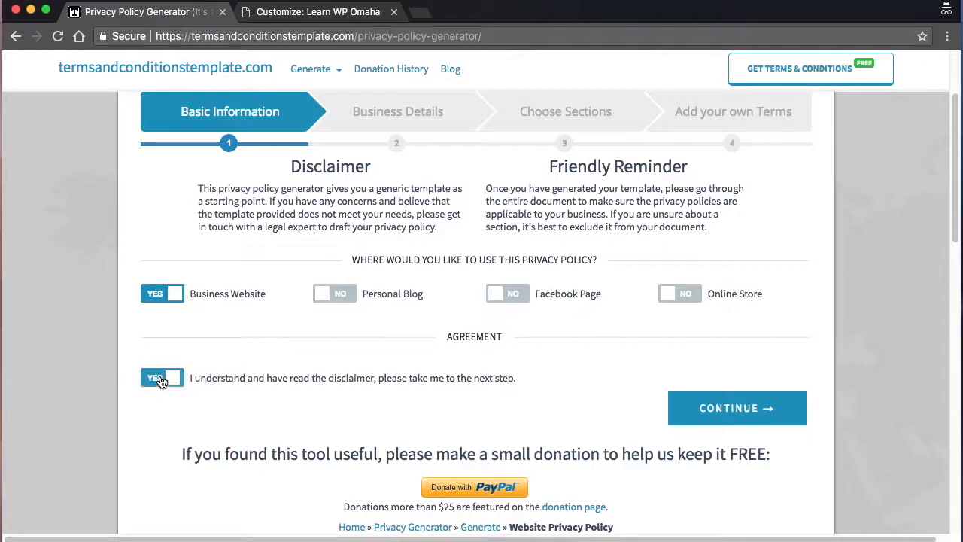
pyautogui.click(705, 404)
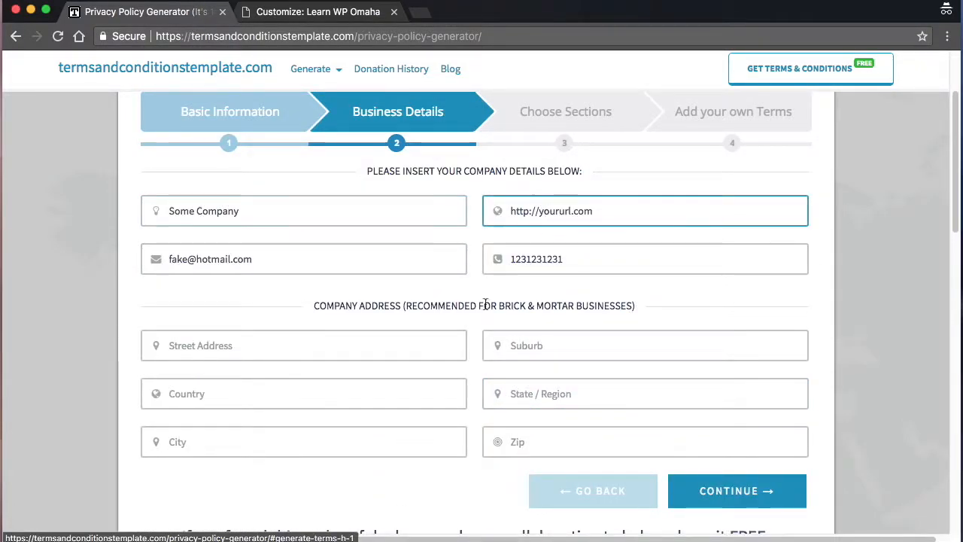
pyautogui.scroll(-5, 485, 305)
pyautogui.scroll(-1, 484, 310)
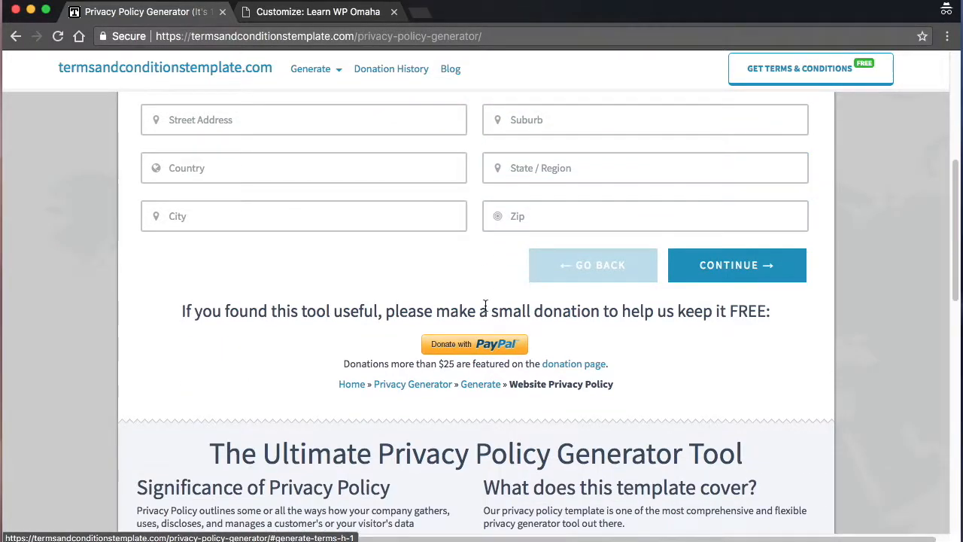
pyautogui.click(751, 289)
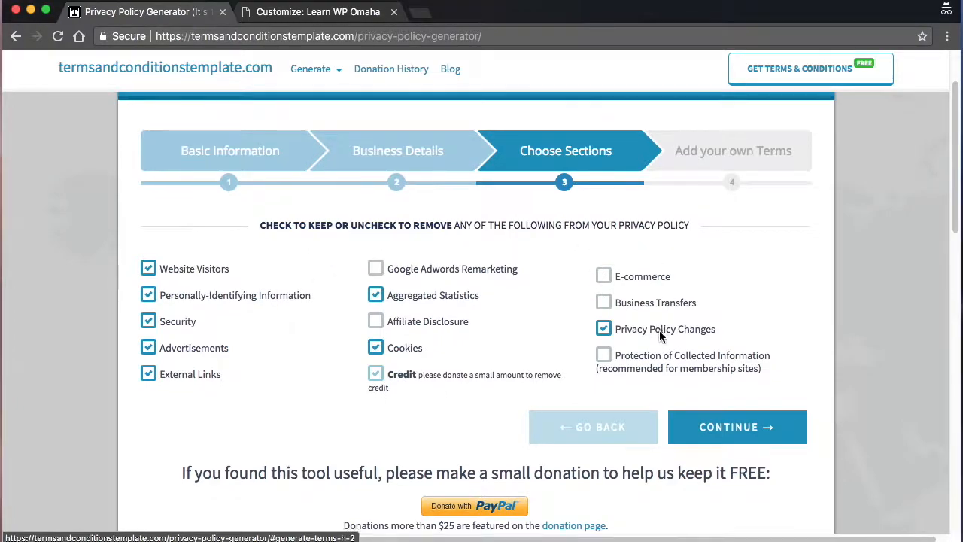
# Step: Keep the preselected policy sections, add no custom policies, enter the CAPTCHA code, and generate the privacy policy template
pyautogui.scroll(-4, 658, 330)
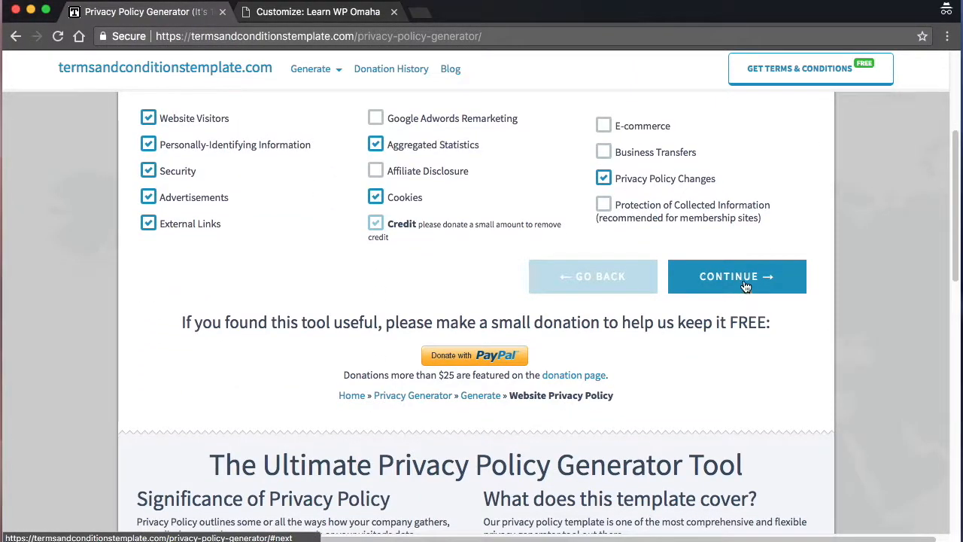
pyautogui.click(745, 283)
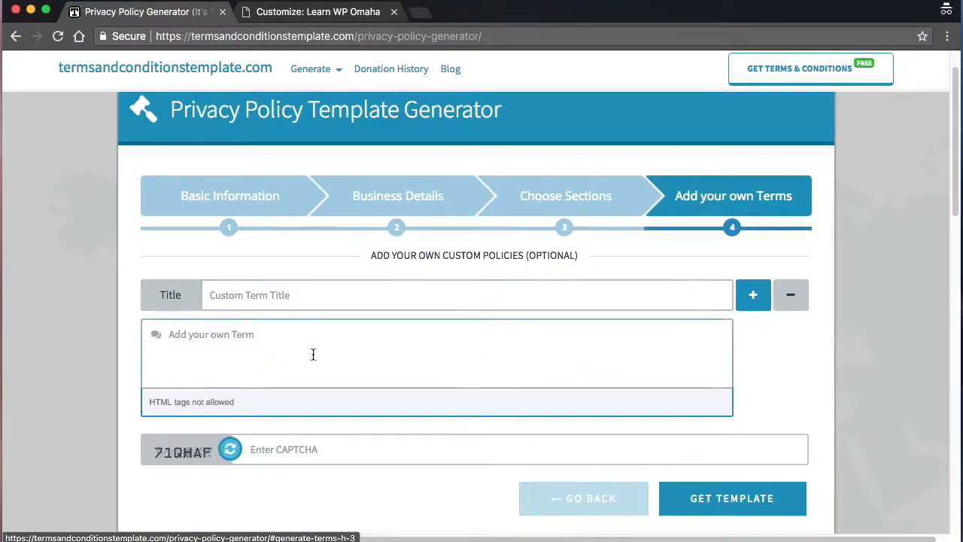
pyautogui.click(295, 398)
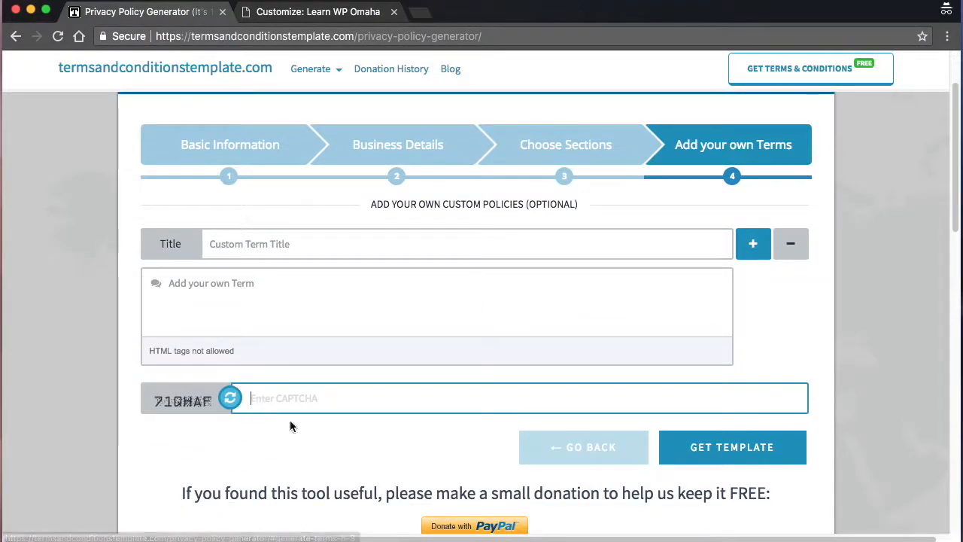
pyautogui.write('71QHAF')
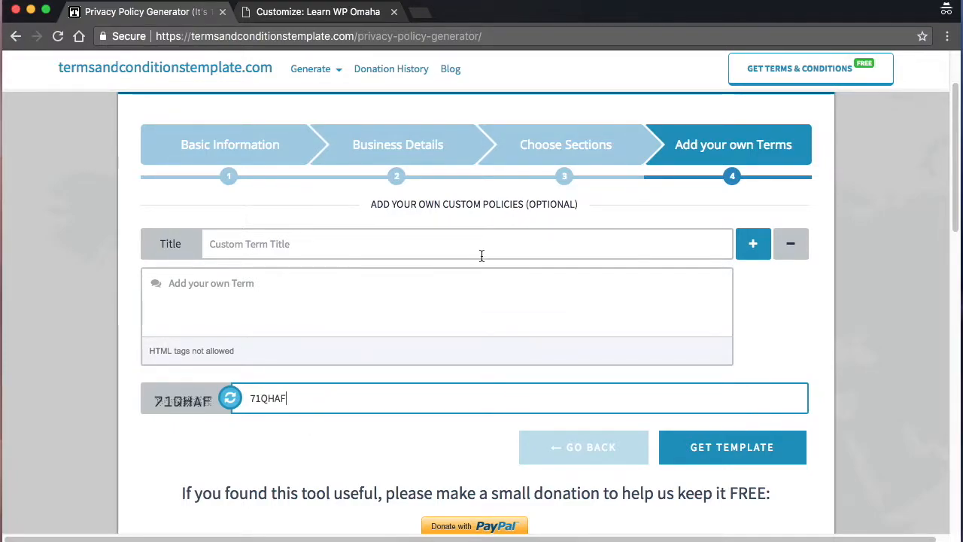
pyautogui.scroll(-1, 480, 254)
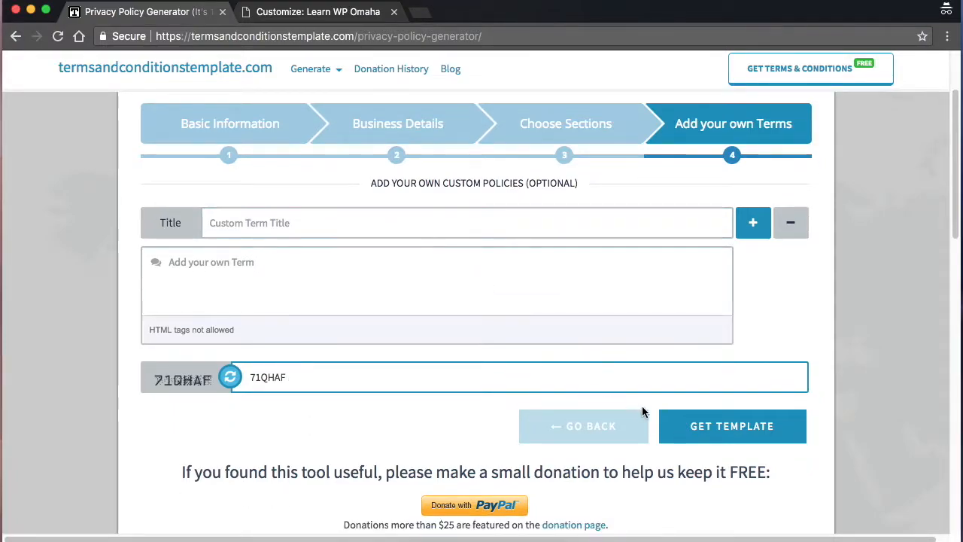
pyautogui.click(694, 425)
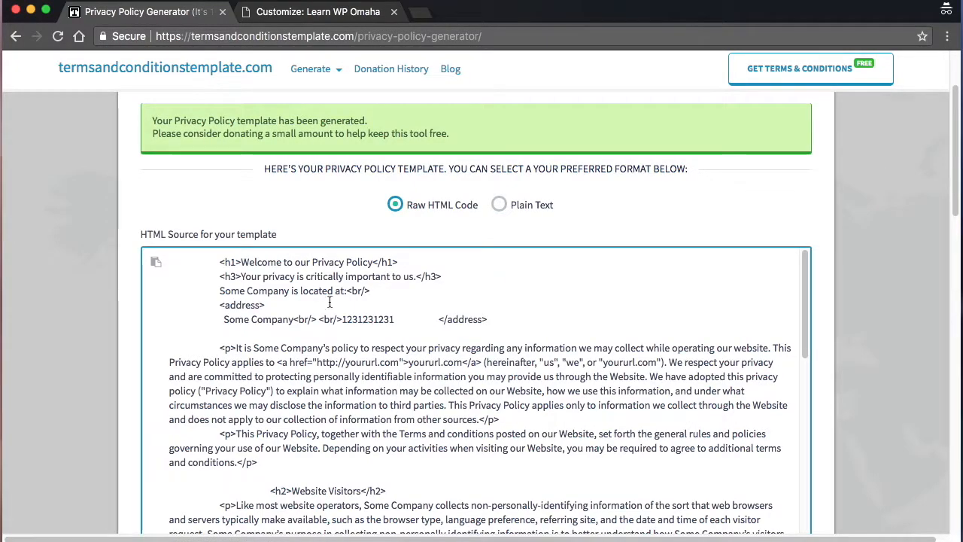
# Step: Select the entire raw HTML source of the generated privacy policy and copy it
pyautogui.moveTo(220, 262); pyautogui.dragTo(406, 350)
pyautogui.moveTo(401, 141); pyautogui.dragTo(504, 116)
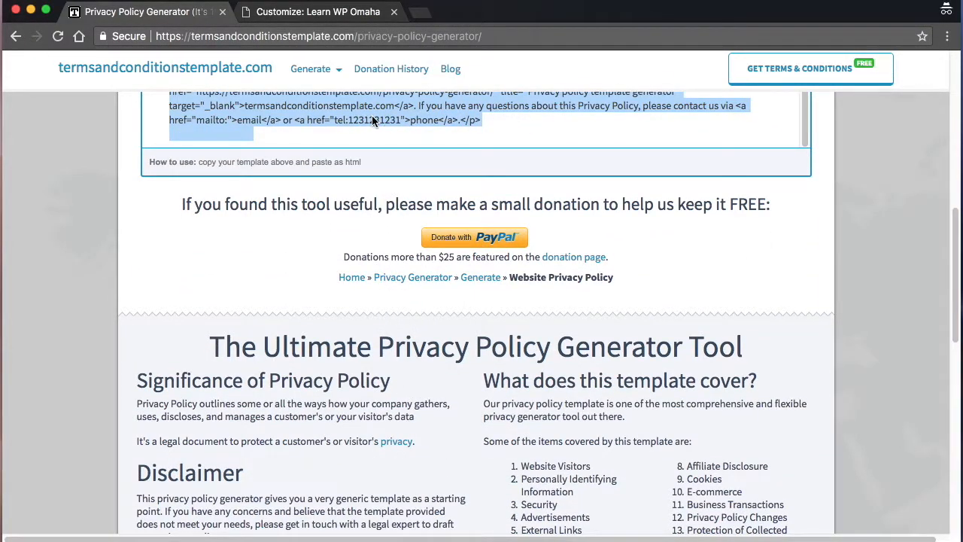
pyautogui.rightClick(373, 120)
pyautogui.click(407, 148)
# Step: Switch to the Learn WP Omaha tab, leave the customizer discarding its pending changes, and start a new page
pyautogui.click(340, 6)
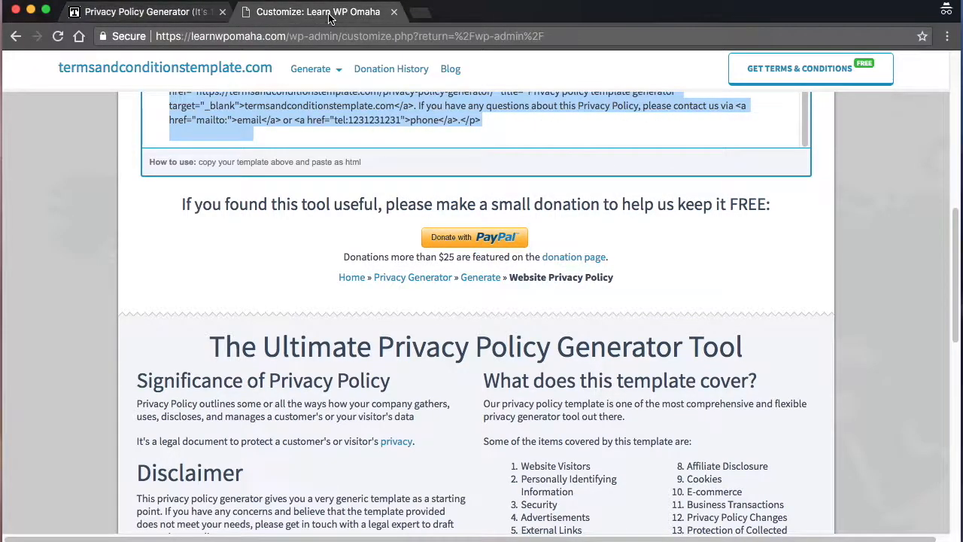
pyautogui.click(21, 70)
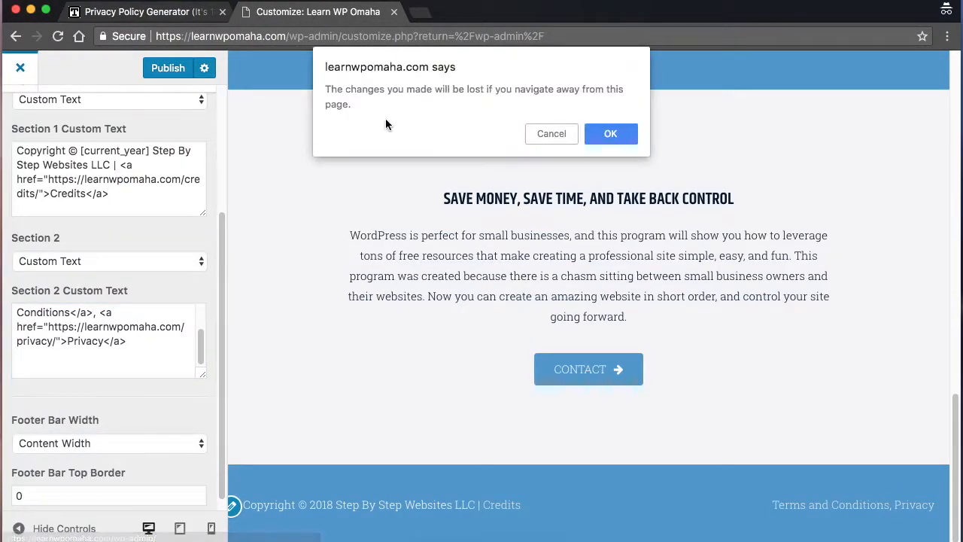
pyautogui.click(614, 133)
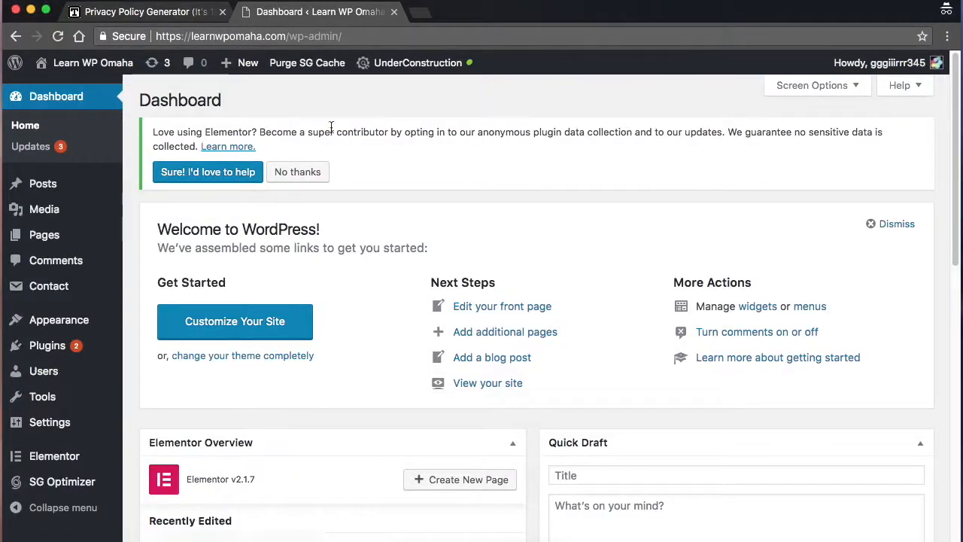
pyautogui.moveTo(44, 236)
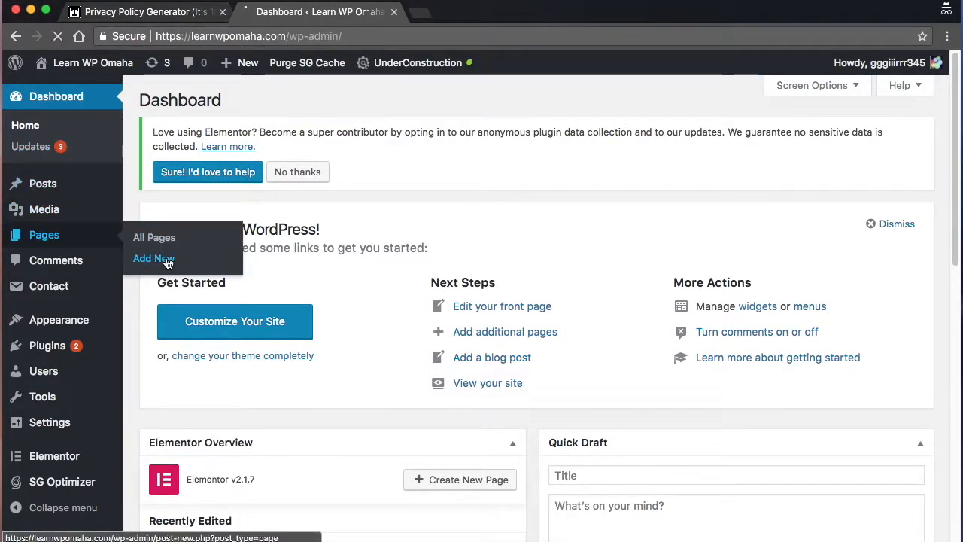
pyautogui.click(154, 258)
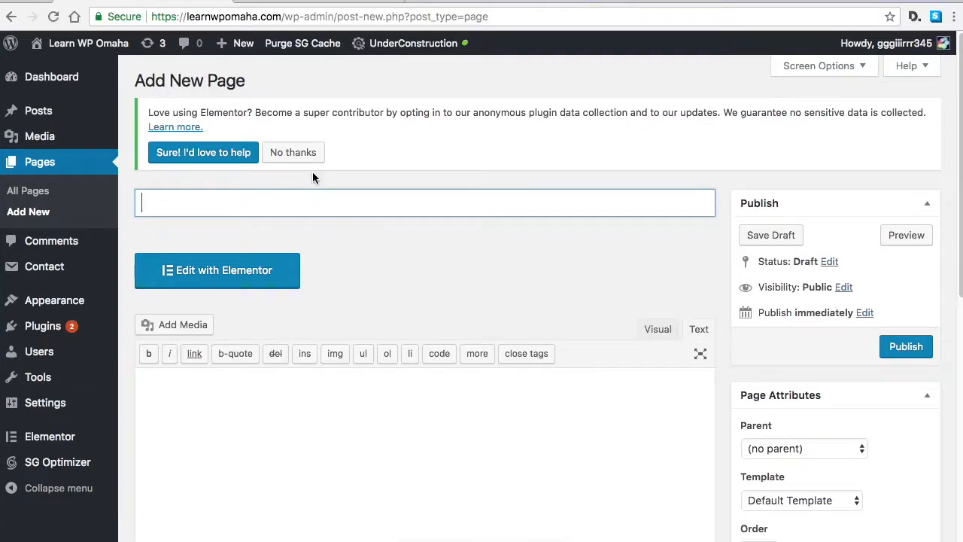
# Step: Title the new page Privacy and paste the copied privacy policy HTML into its body in text mode
pyautogui.click(371, 420)
pyautogui.scroll(-3, 527, 263)
pyautogui.click(658, 234)
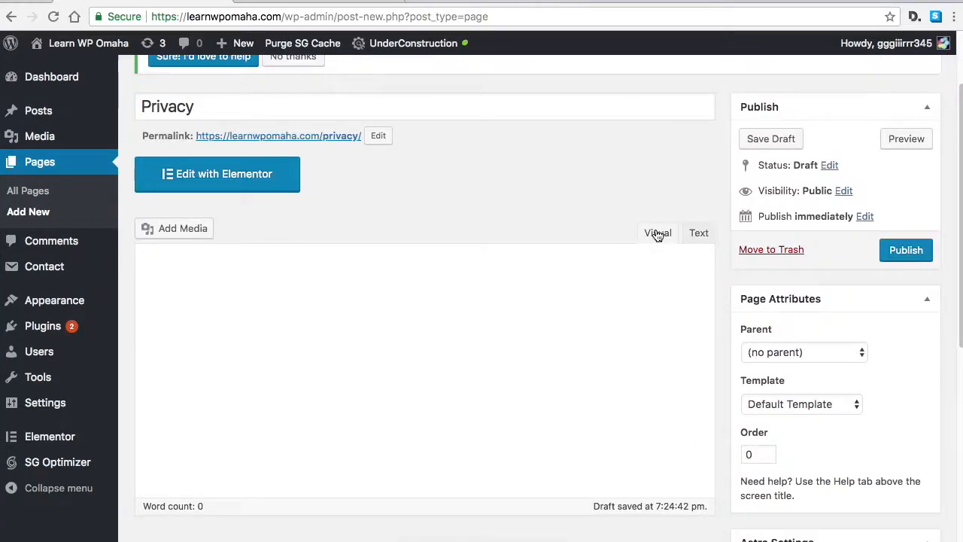
pyautogui.click(699, 234)
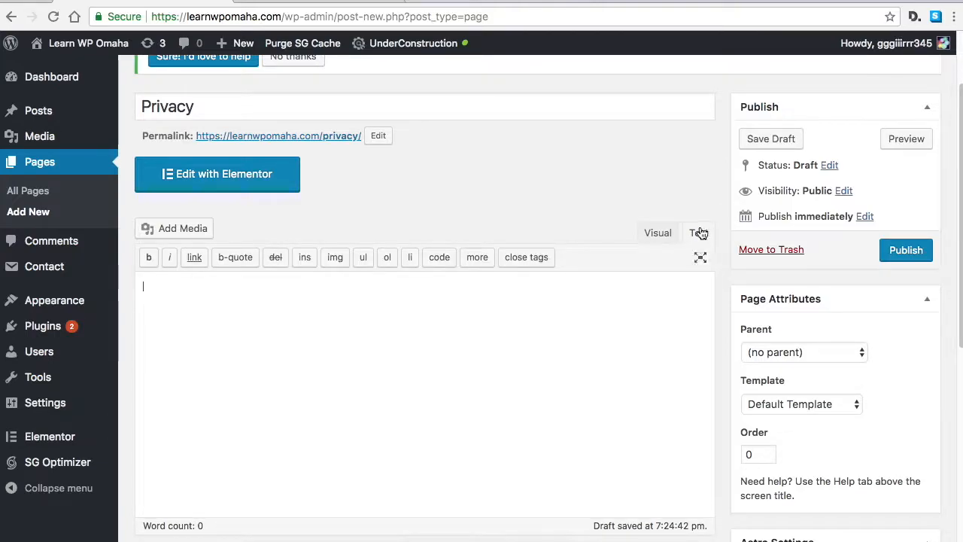
pyautogui.rightClick(155, 296)
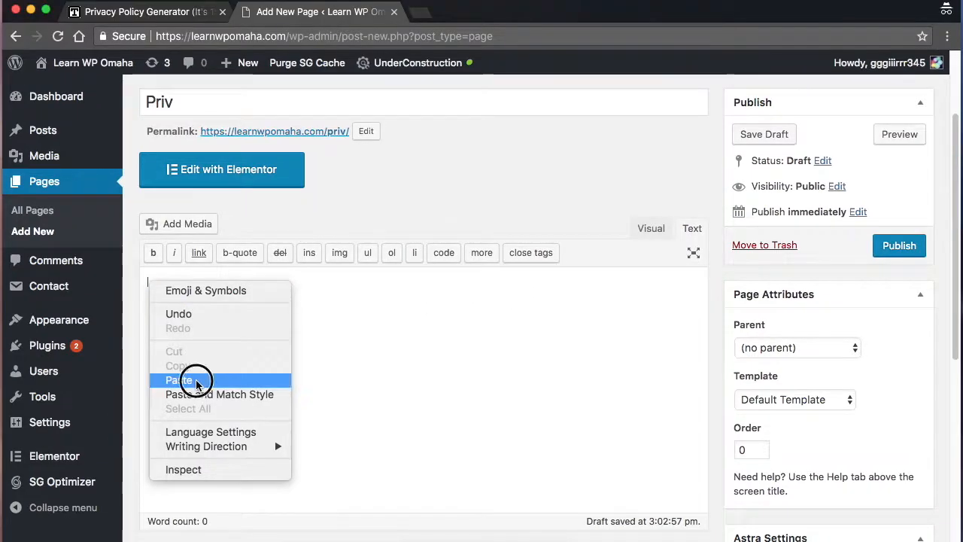
pyautogui.click(193, 379)
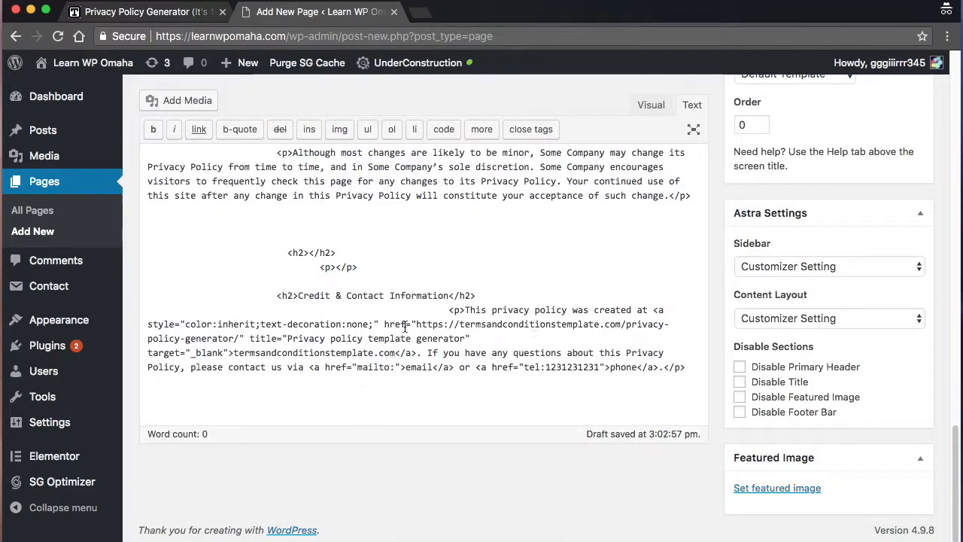
# Step: Check the formatted policy text in the visual editor and publish the page
pyautogui.scroll(15, 576, 279)
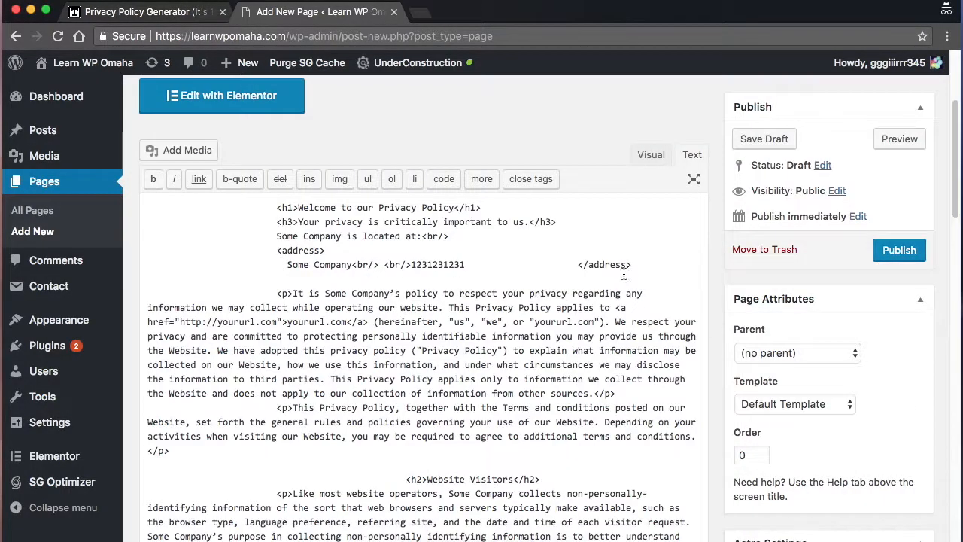
pyautogui.click(651, 250)
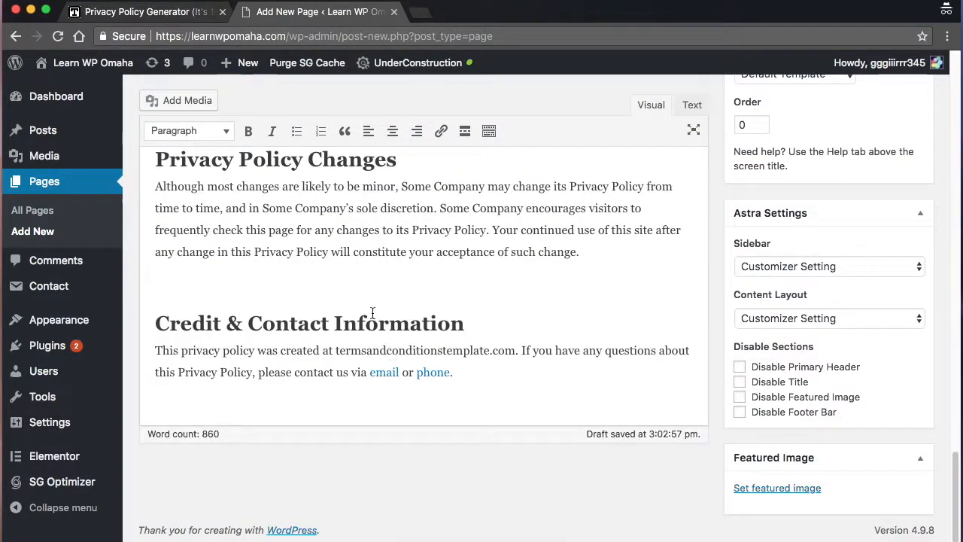
pyautogui.scroll(-5, 391, 324)
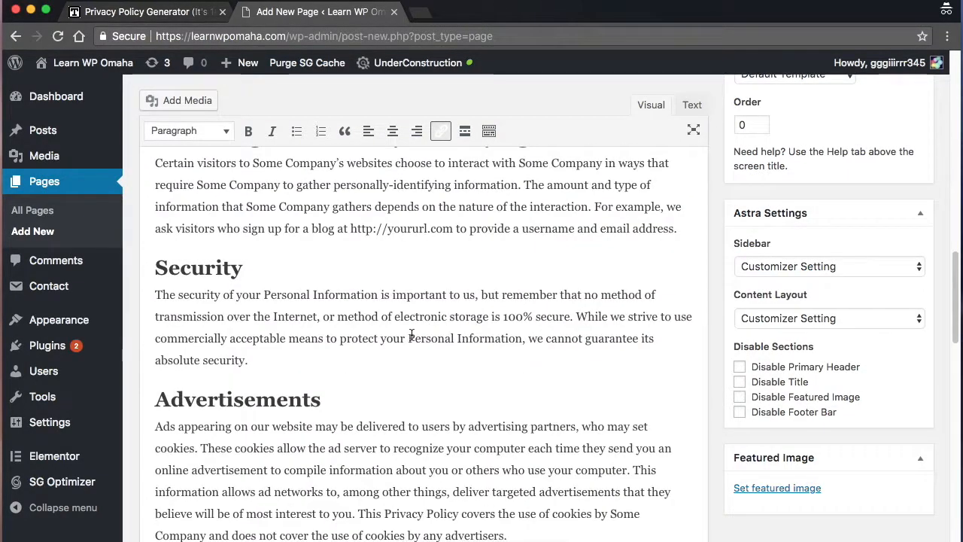
pyautogui.scroll(10, 845, 312)
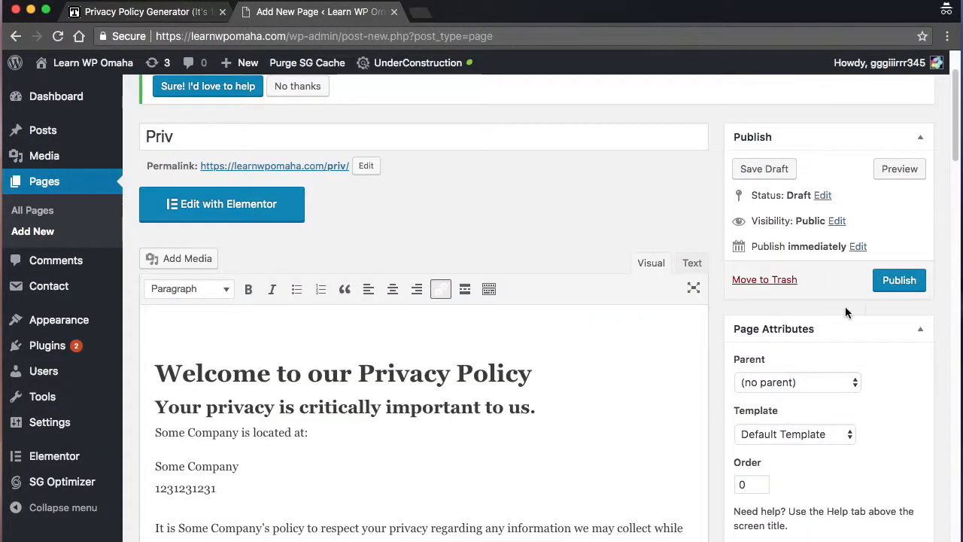
pyautogui.click(898, 280)
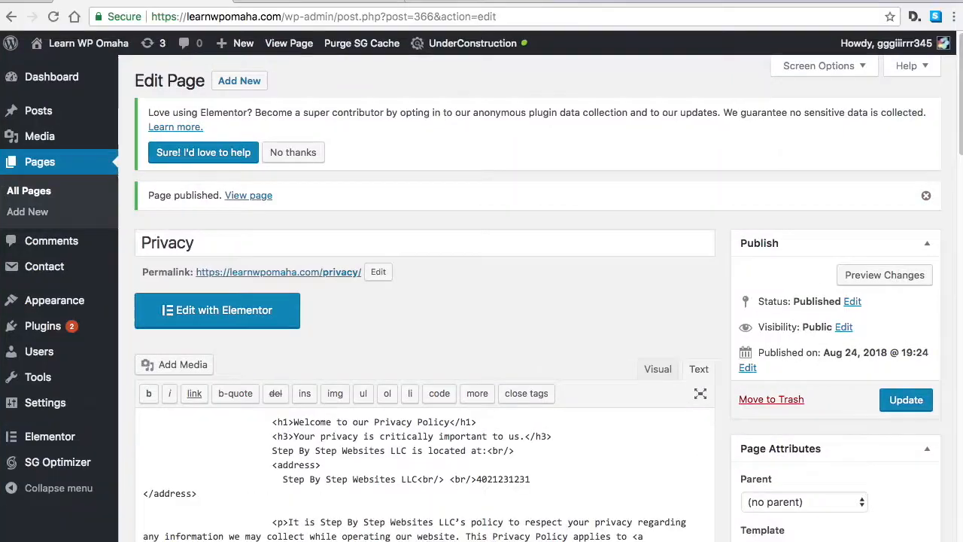
# Step: View the published Privacy page and look through its sections down to the credit and contact information
pyautogui.click(247, 197)
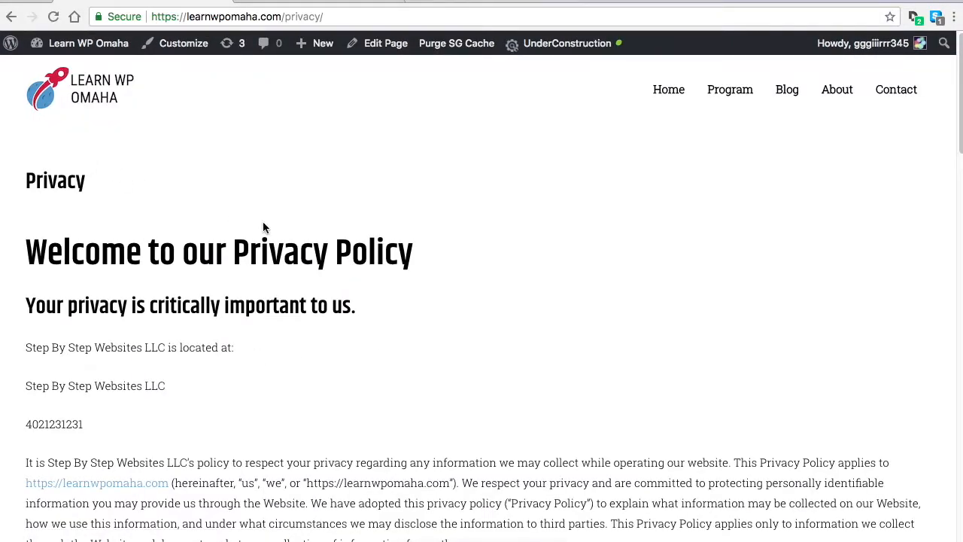
pyautogui.scroll(-2, 294, 243)
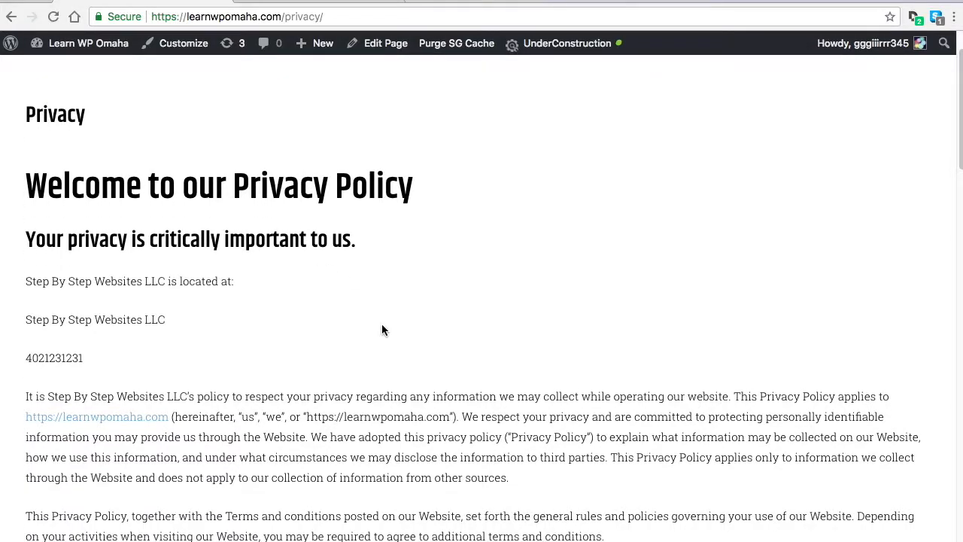
pyautogui.scroll(-10, 96, 369)
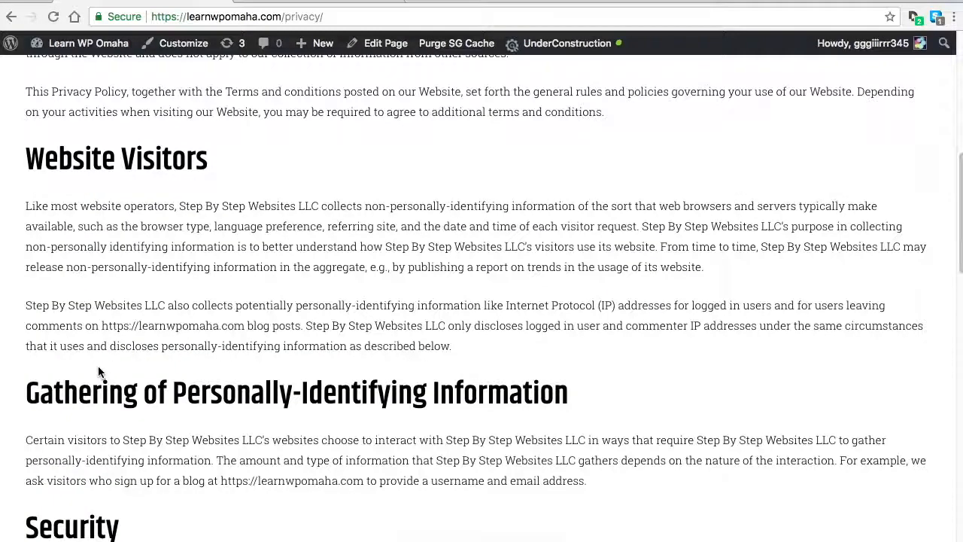
pyautogui.scroll(-15, 147, 368)
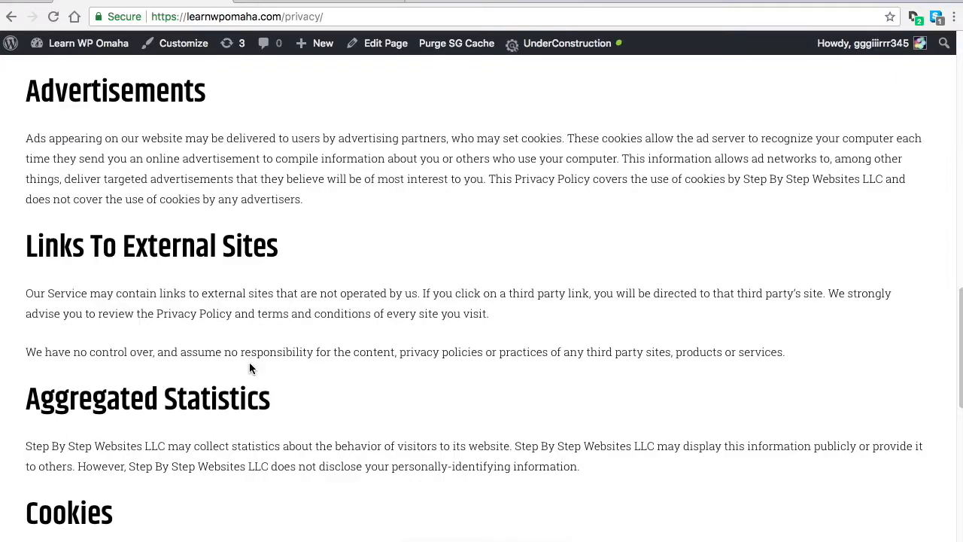
pyautogui.scroll(-4, 272, 368)
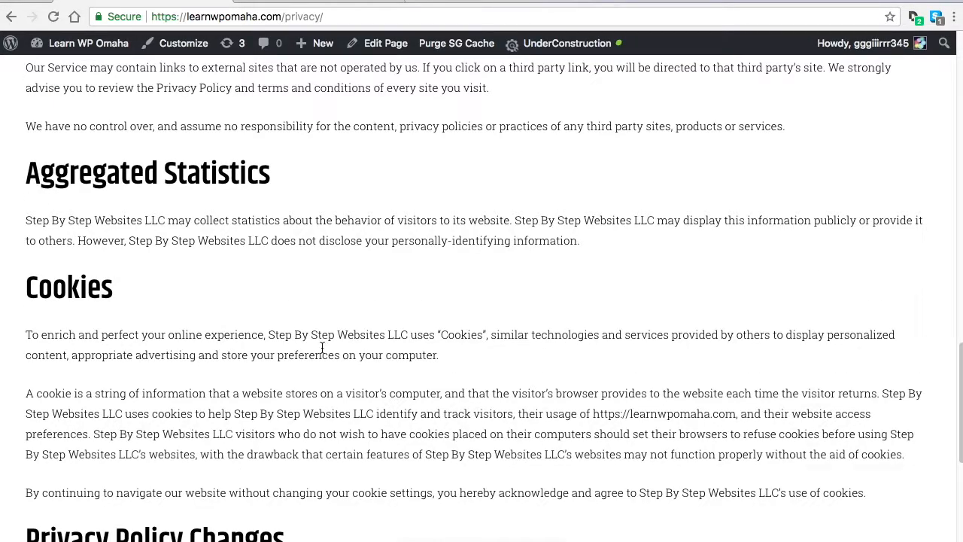
pyautogui.scroll(-6, 353, 342)
pyautogui.scroll(6, 359, 344)
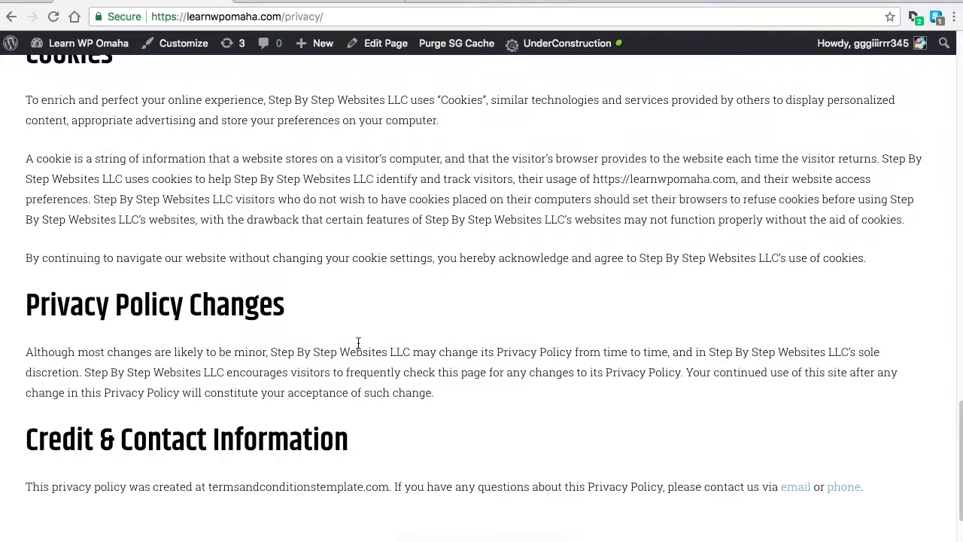
pyautogui.scroll(10, 362, 350)
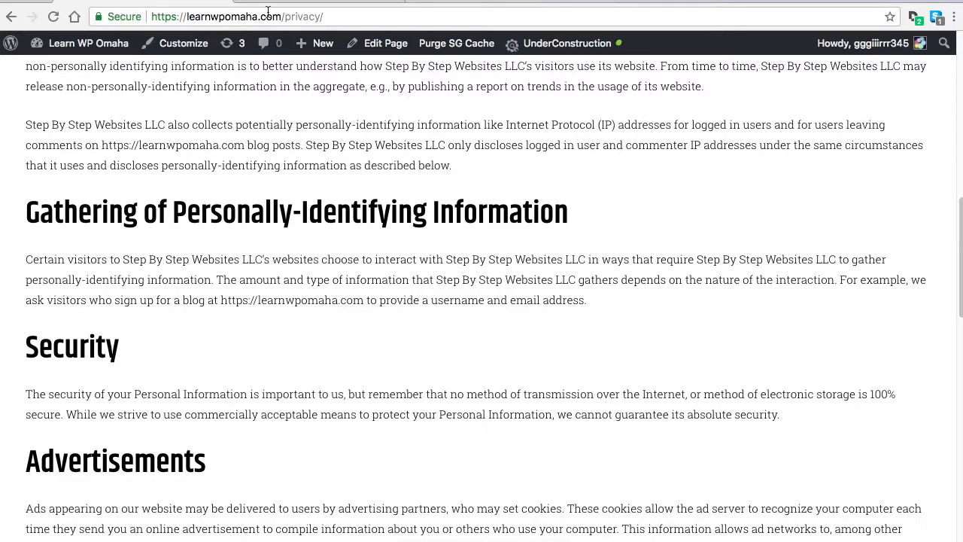
# Step: Copy the full web address of the published Privacy page
pyautogui.click(348, 18)
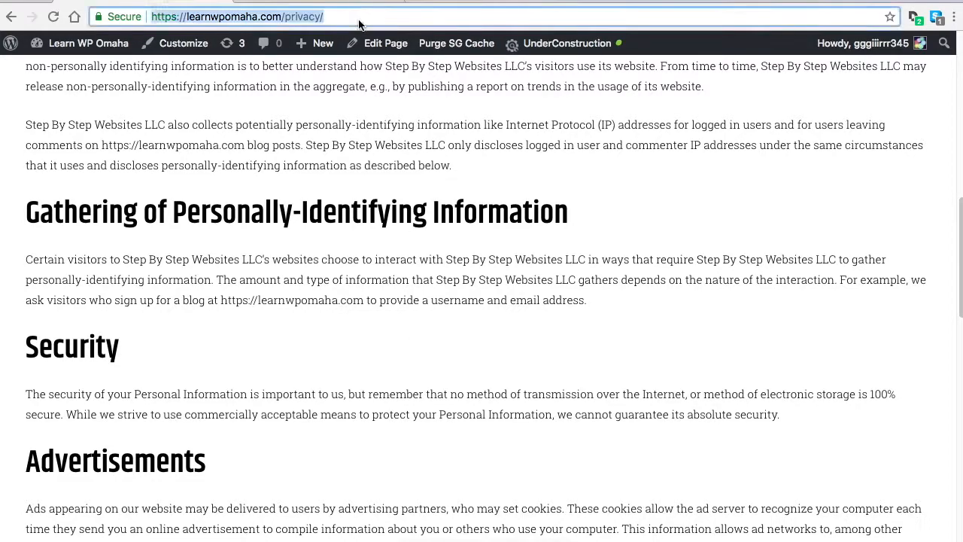
pyautogui.rightClick(313, 17)
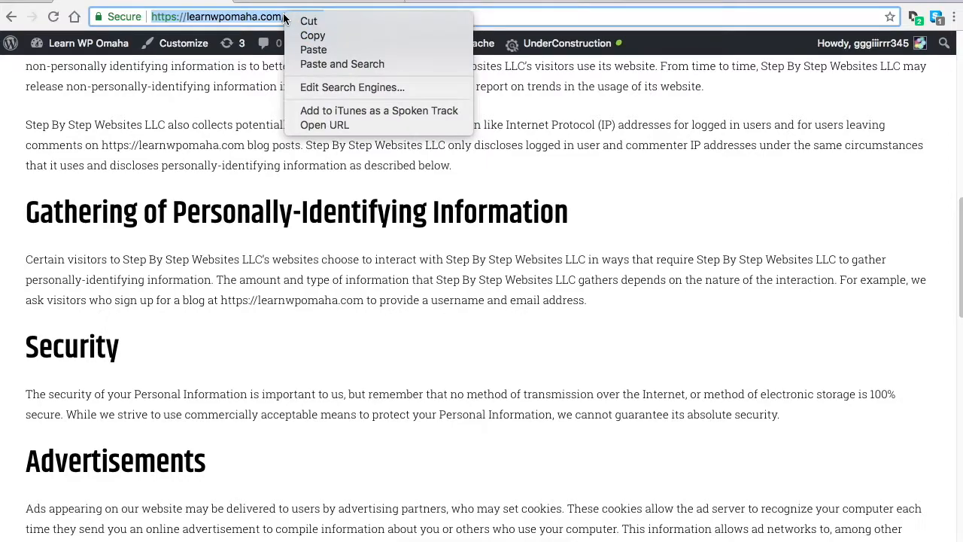
pyautogui.click(316, 33)
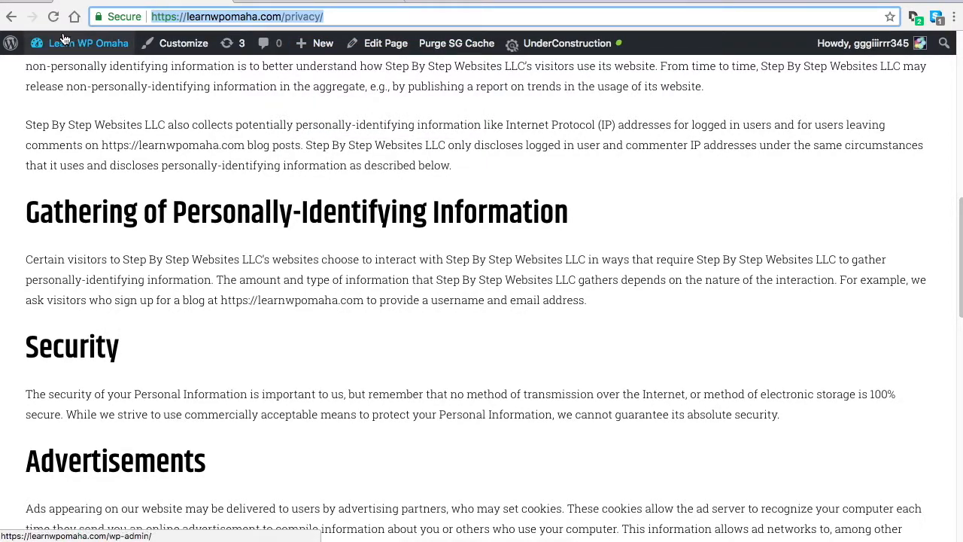
# Step: Return to the dashboard and open the theme customizer's Footer Bar layout settings at the Section 2 custom text
pyautogui.moveTo(67, 45)
pyautogui.click(58, 71)
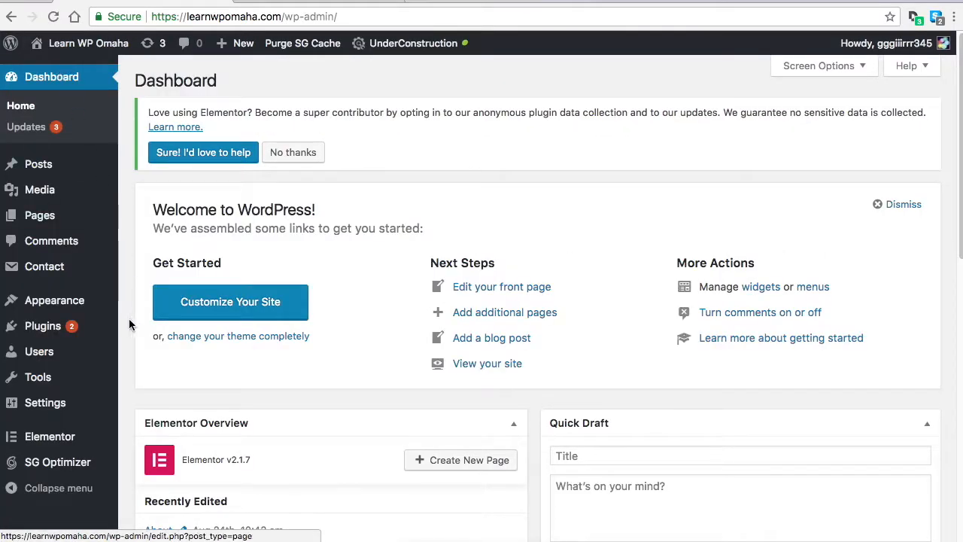
pyautogui.moveTo(63, 300)
pyautogui.click(154, 325)
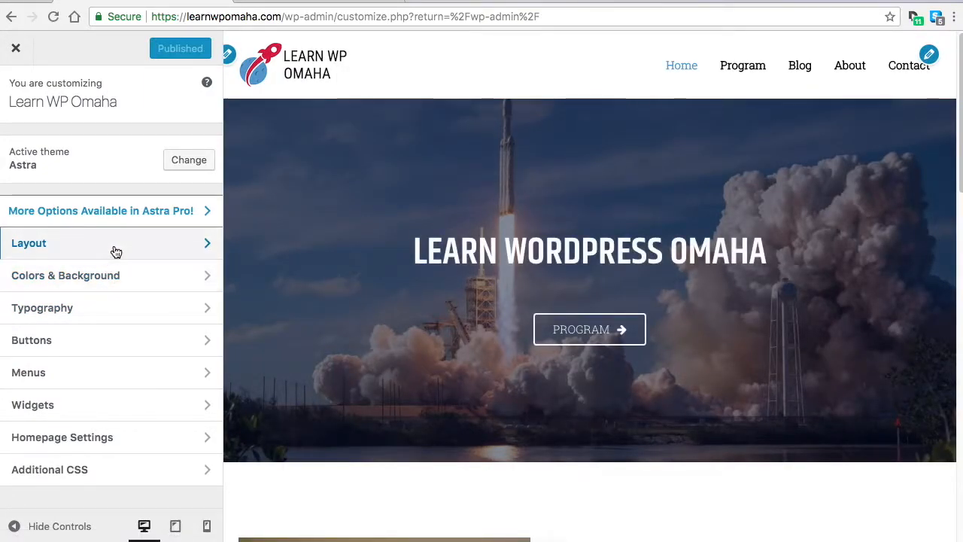
pyautogui.click(113, 249)
pyautogui.click(101, 274)
pyautogui.click(102, 185)
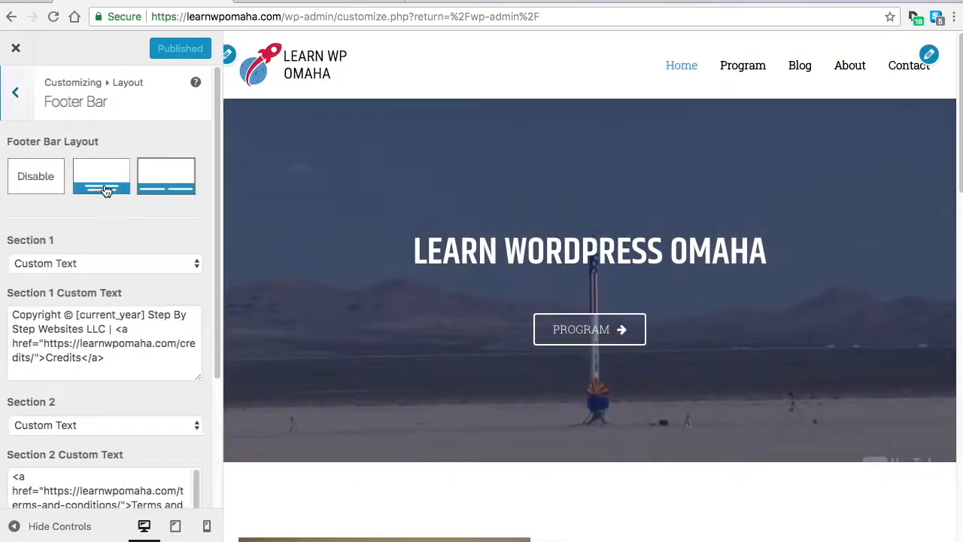
pyautogui.scroll(-5, 129, 280)
pyautogui.scroll(-1, 131, 316)
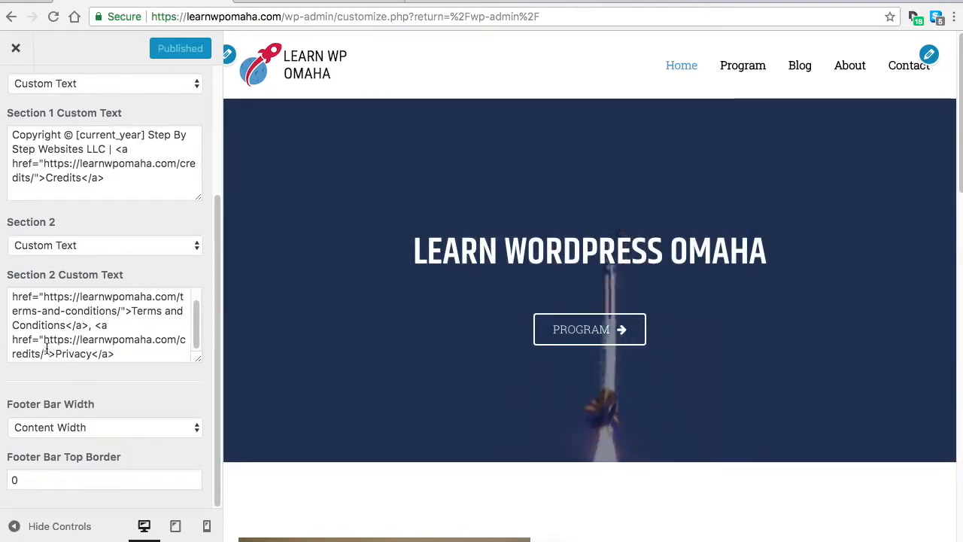
pyautogui.moveTo(44, 340); pyautogui.dragTo(43, 354)
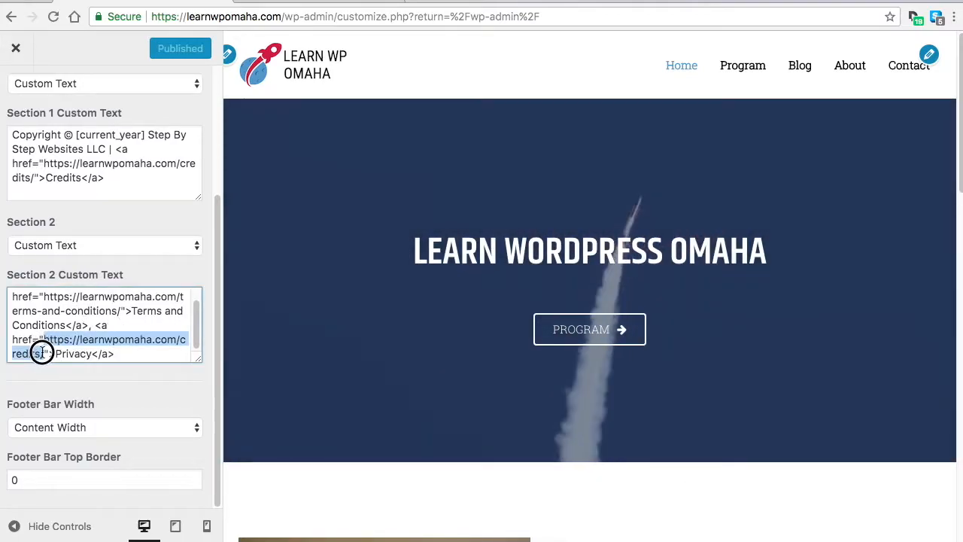
pyautogui.rightClick(72, 343)
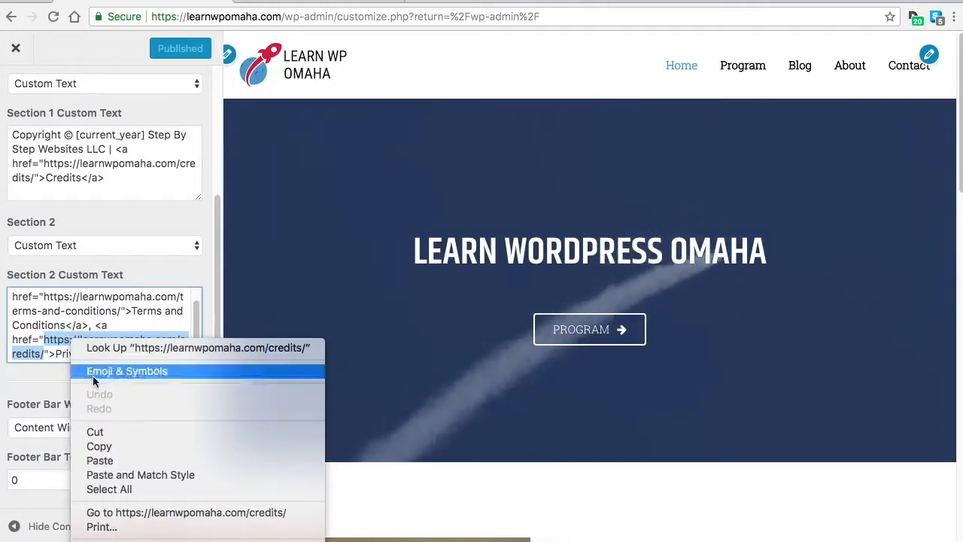
pyautogui.click(149, 454)
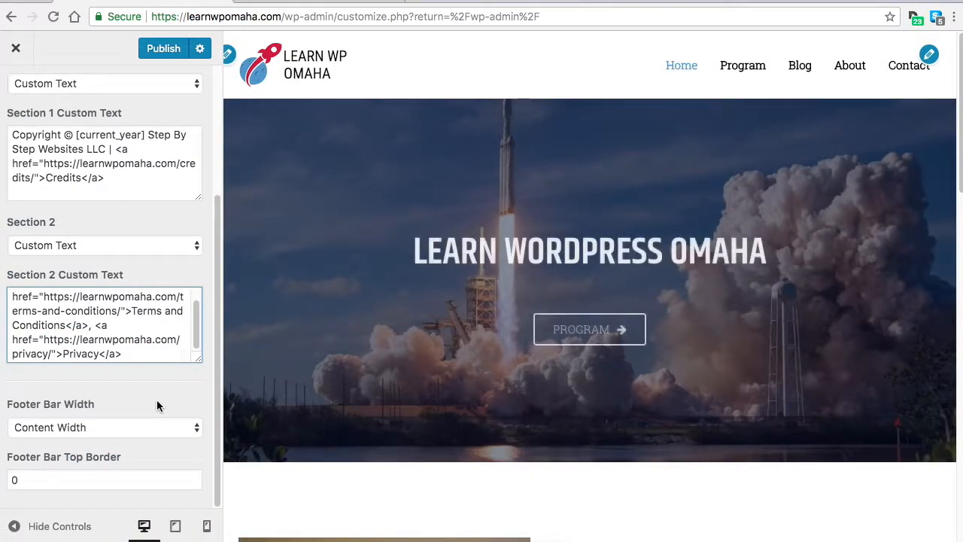
pyautogui.click(162, 48)
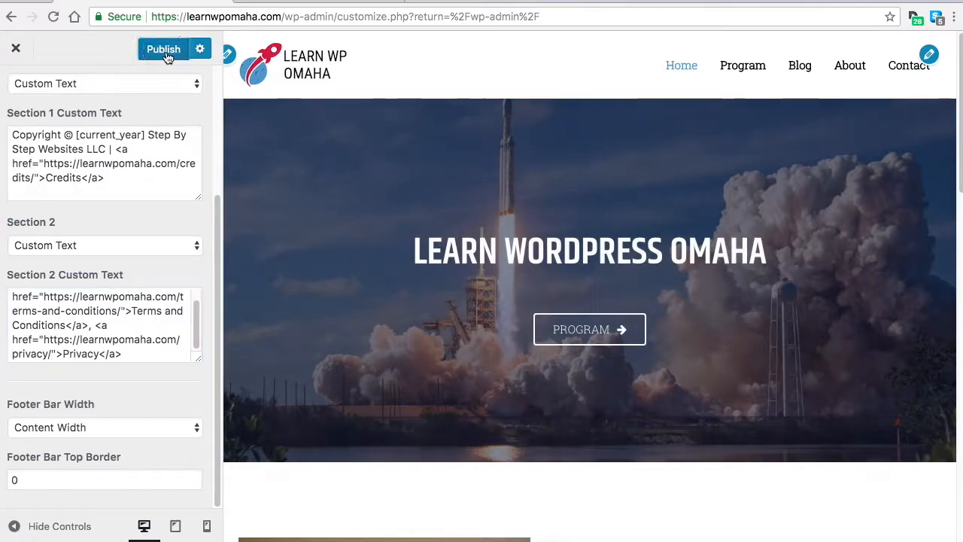
pyautogui.click(16, 47)
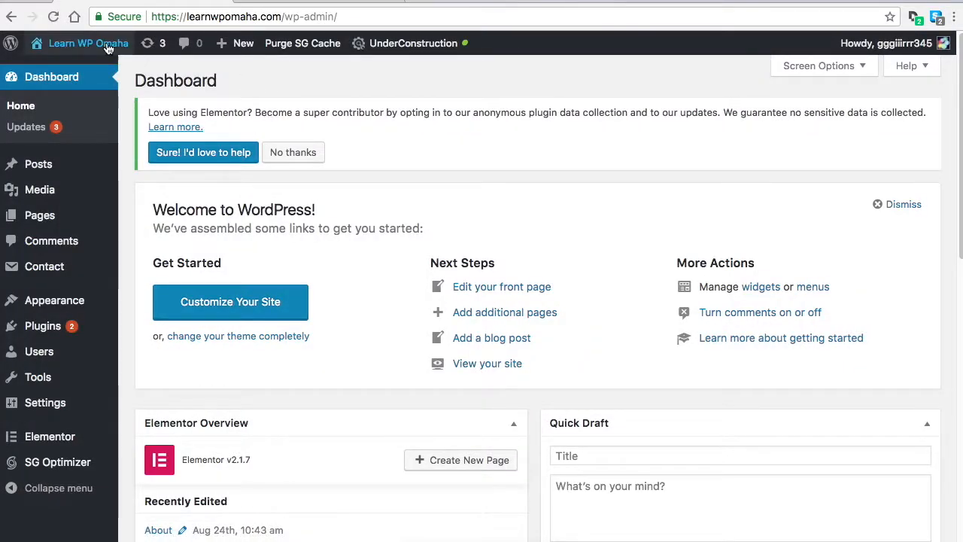
# Step: Visit the live site and test the Terms and Conditions link in the home page footer
pyautogui.moveTo(73, 43)
pyautogui.click(51, 71)
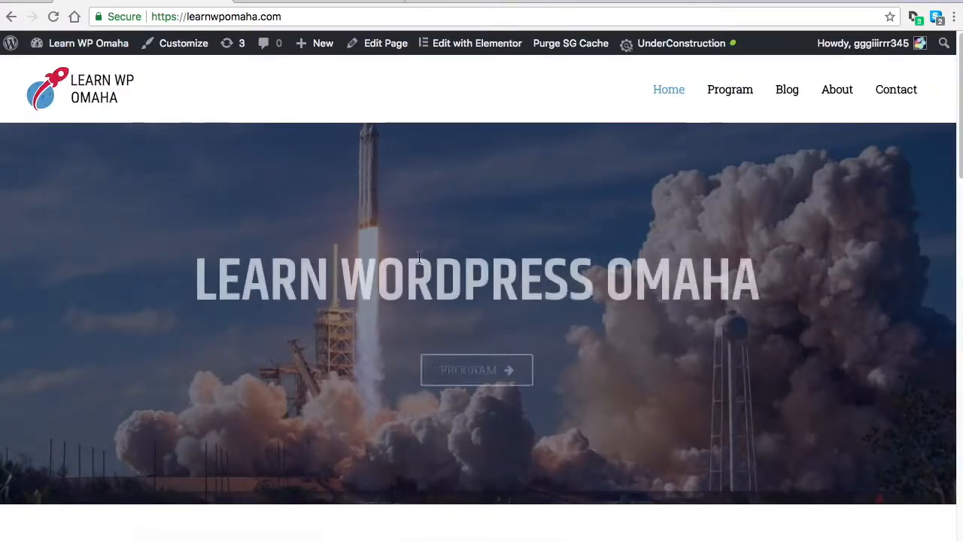
pyautogui.scroll(-15, 606, 293)
pyautogui.click(804, 508)
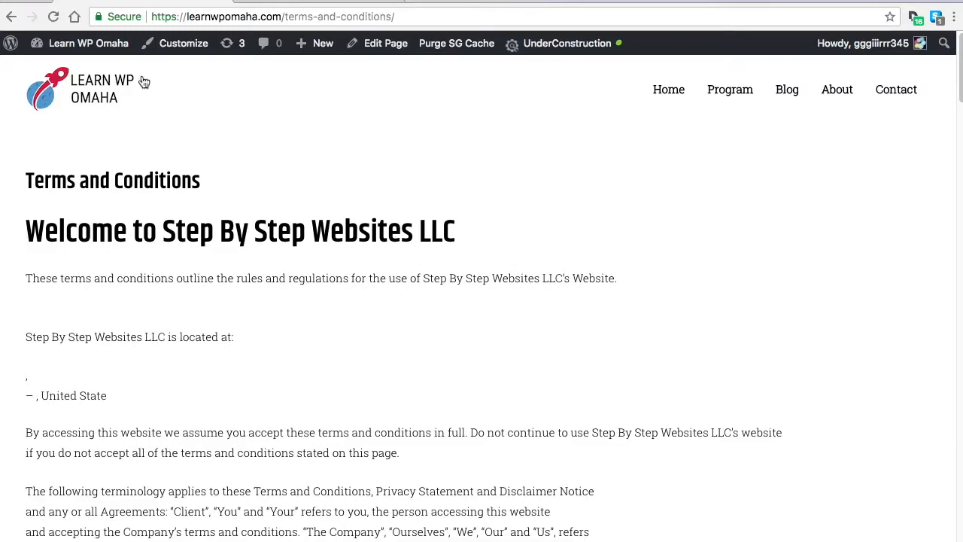
# Step: Return to the home page, test the footer's Privacy link, and go back to the home page
pyautogui.click(11, 18)
pyautogui.click(900, 504)
pyautogui.scroll(-2, 461, 227)
pyautogui.scroll(2, 461, 226)
pyautogui.click(7, 17)
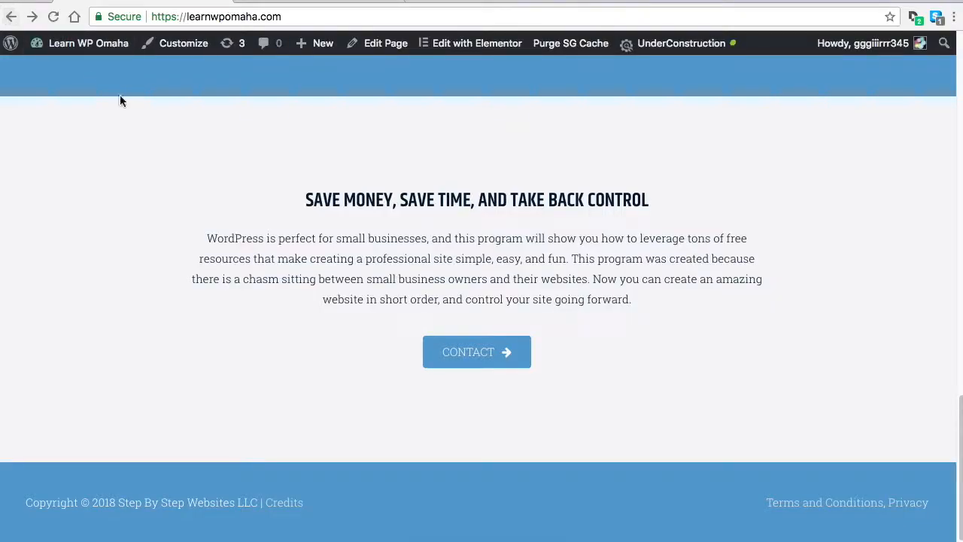
pyautogui.scroll(4, 489, 297)
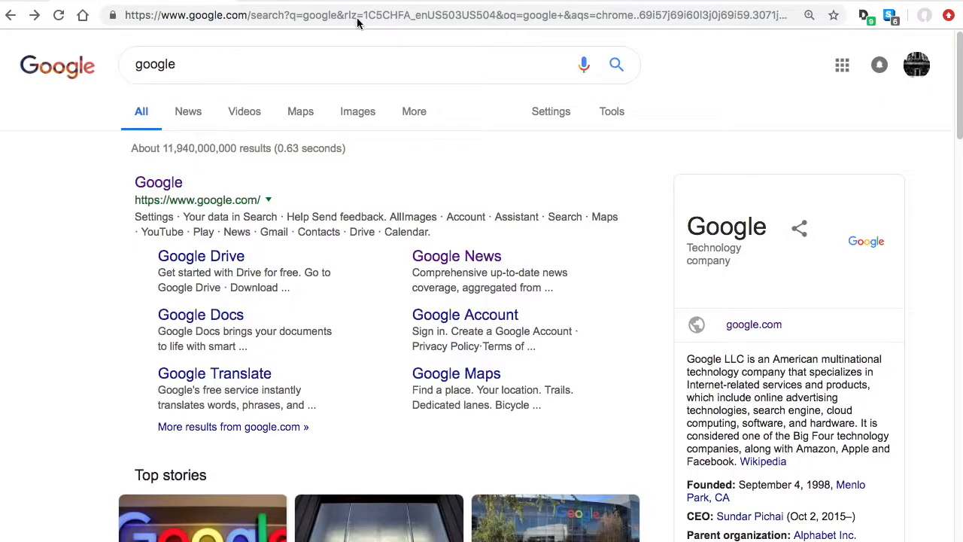
# Step: Open stepbystepwp.com and look through its home page and the Program page down to the Install Starter Site section
pyautogui.click(357, 15)
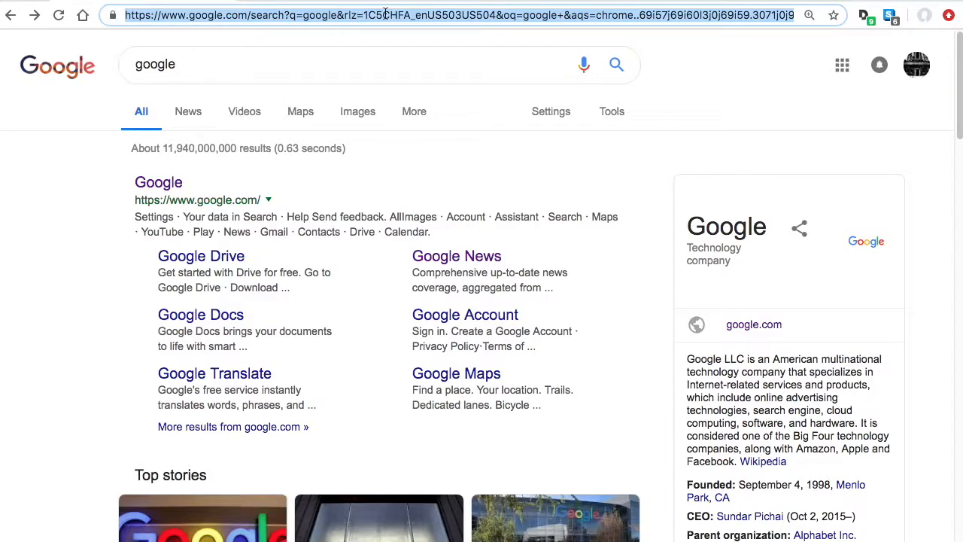
pyautogui.write('step')
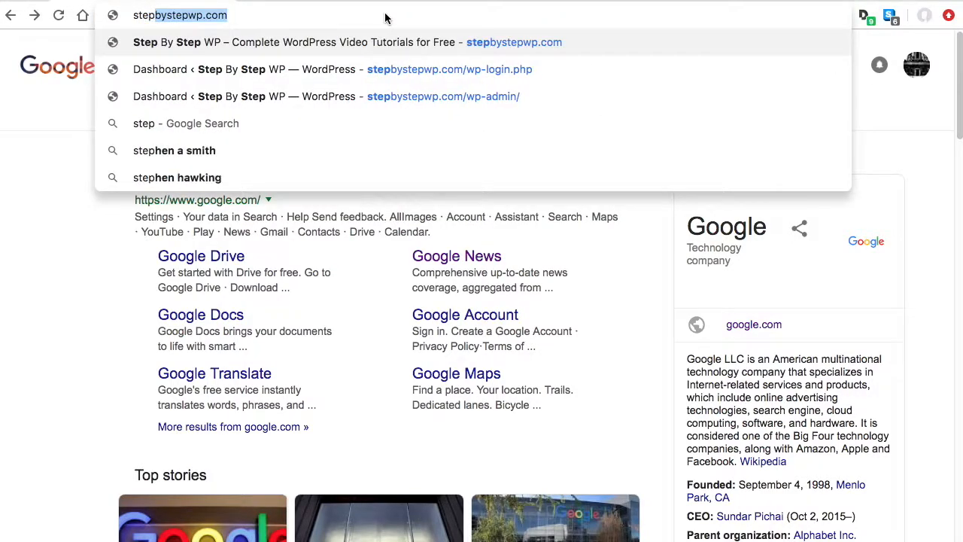
pyautogui.press('Right')
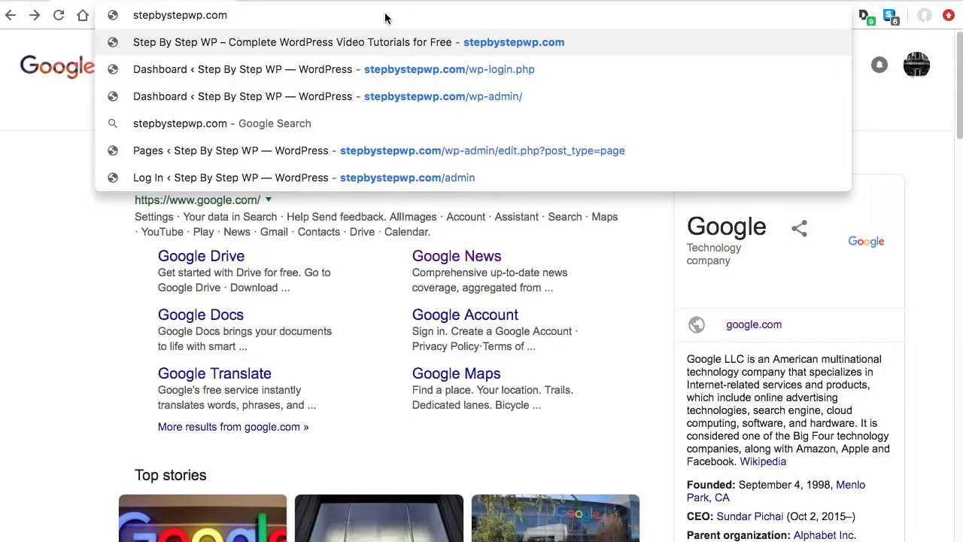
pyautogui.press('Return')
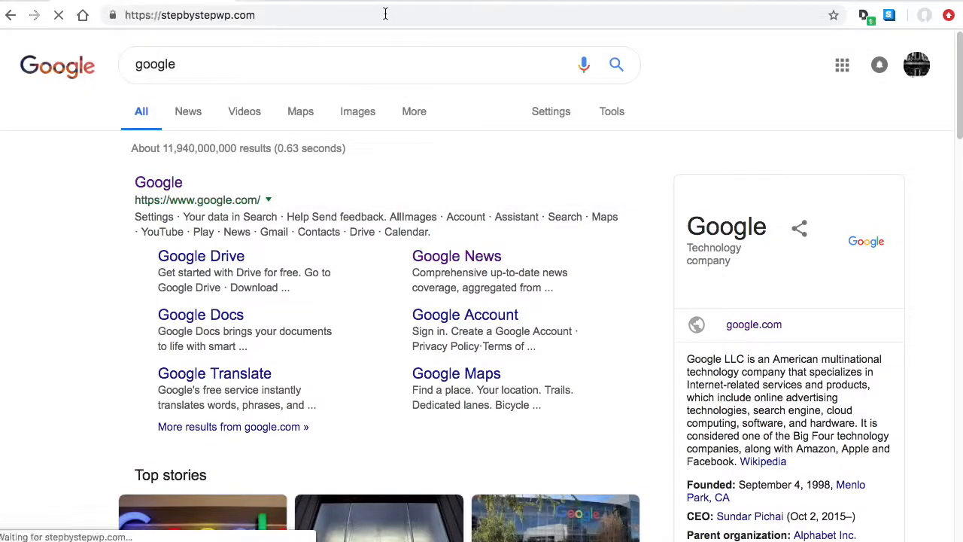
pyautogui.scroll(-5, 579, 376)
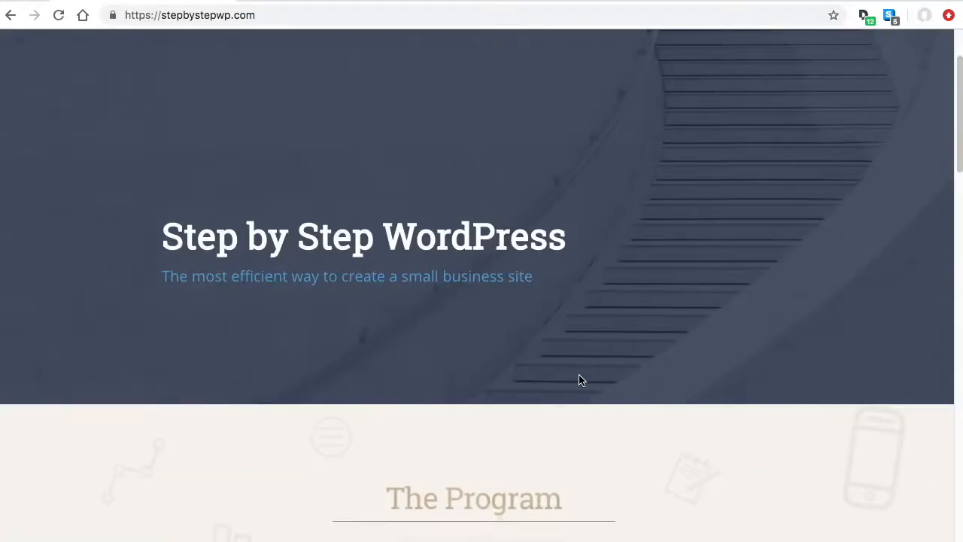
pyautogui.scroll(-3, 583, 368)
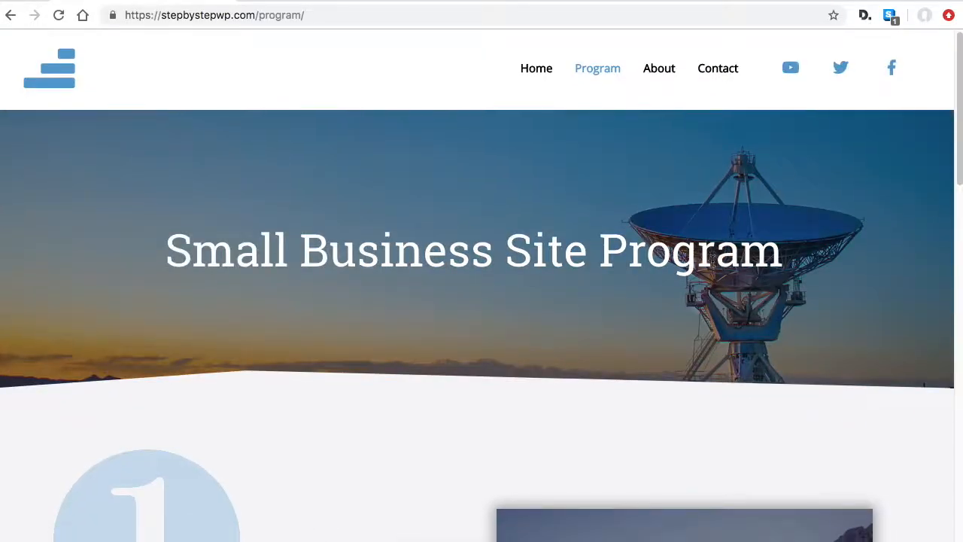
pyautogui.scroll(-3, 721, 263)
pyautogui.scroll(-2, 737, 289)
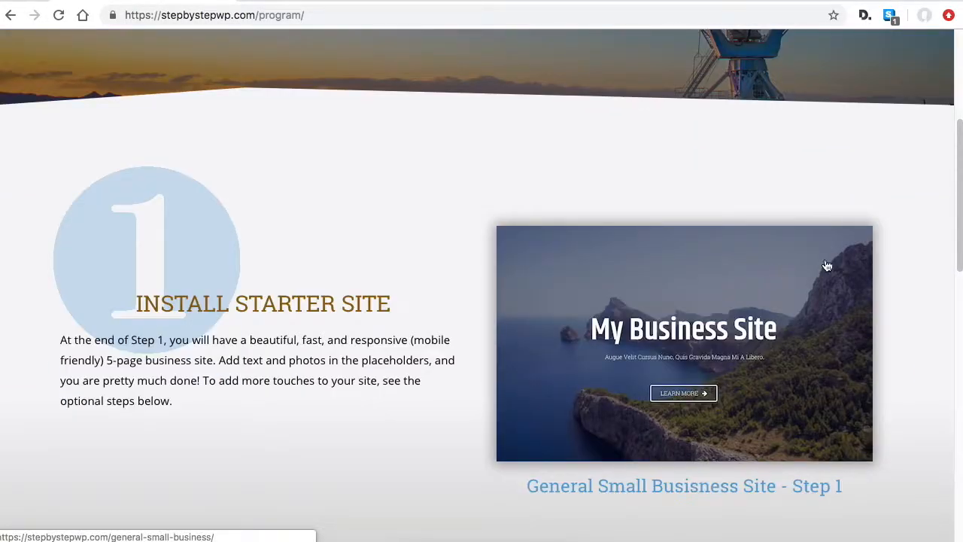